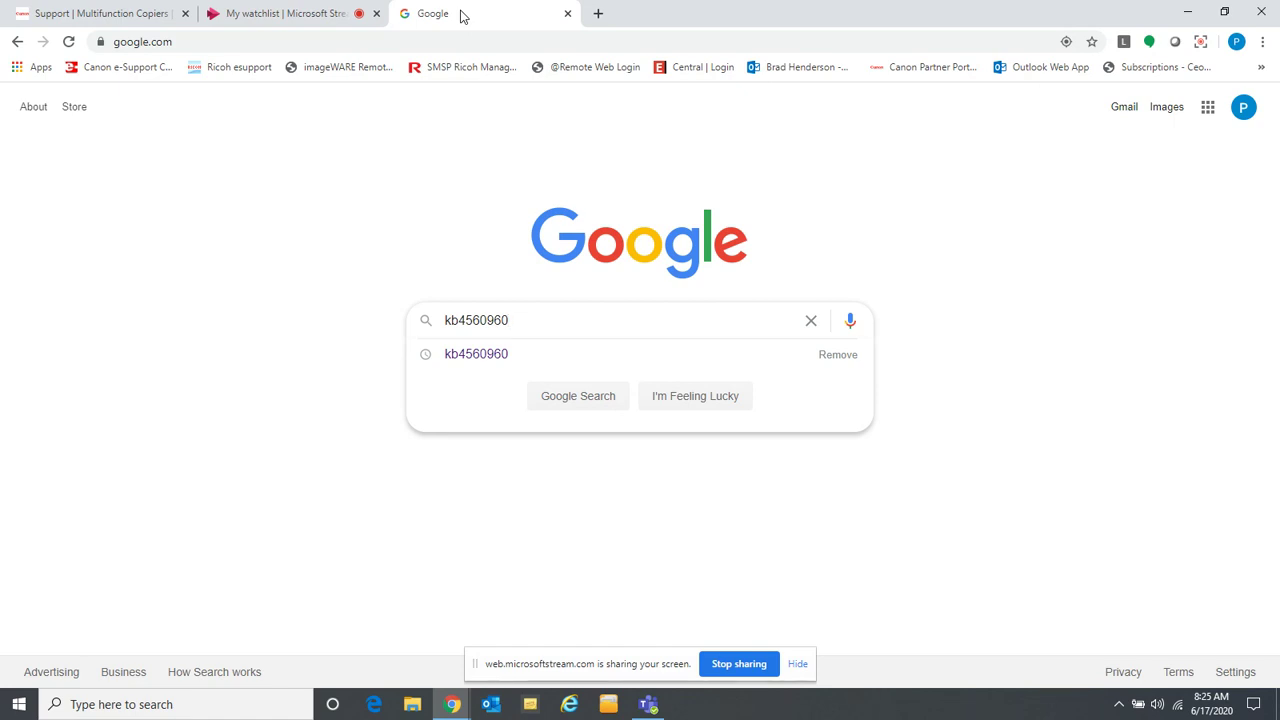
Step: Search Google for kb4560960 and scroll through the results
key("Return")
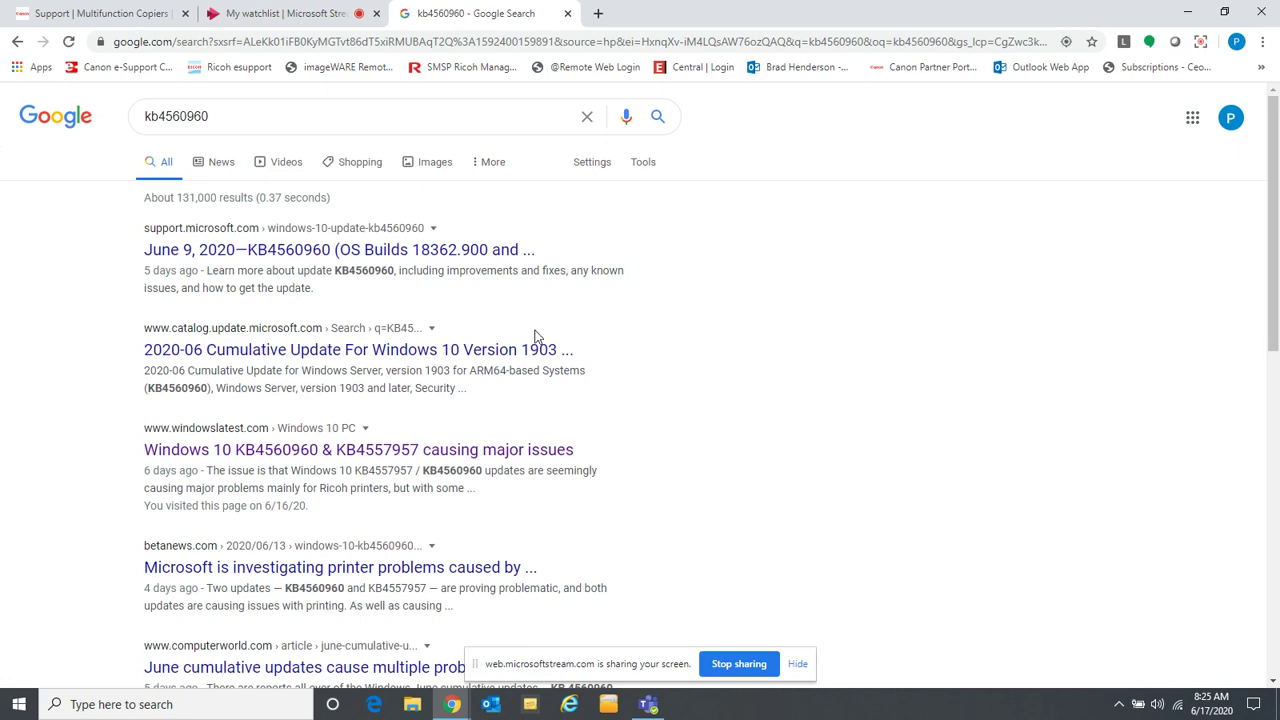
mouse_move(1274, 184)
left_mouse_down()
mouse_move(1276, 348)
mouse_move(1270, 175)
left_mouse_up()
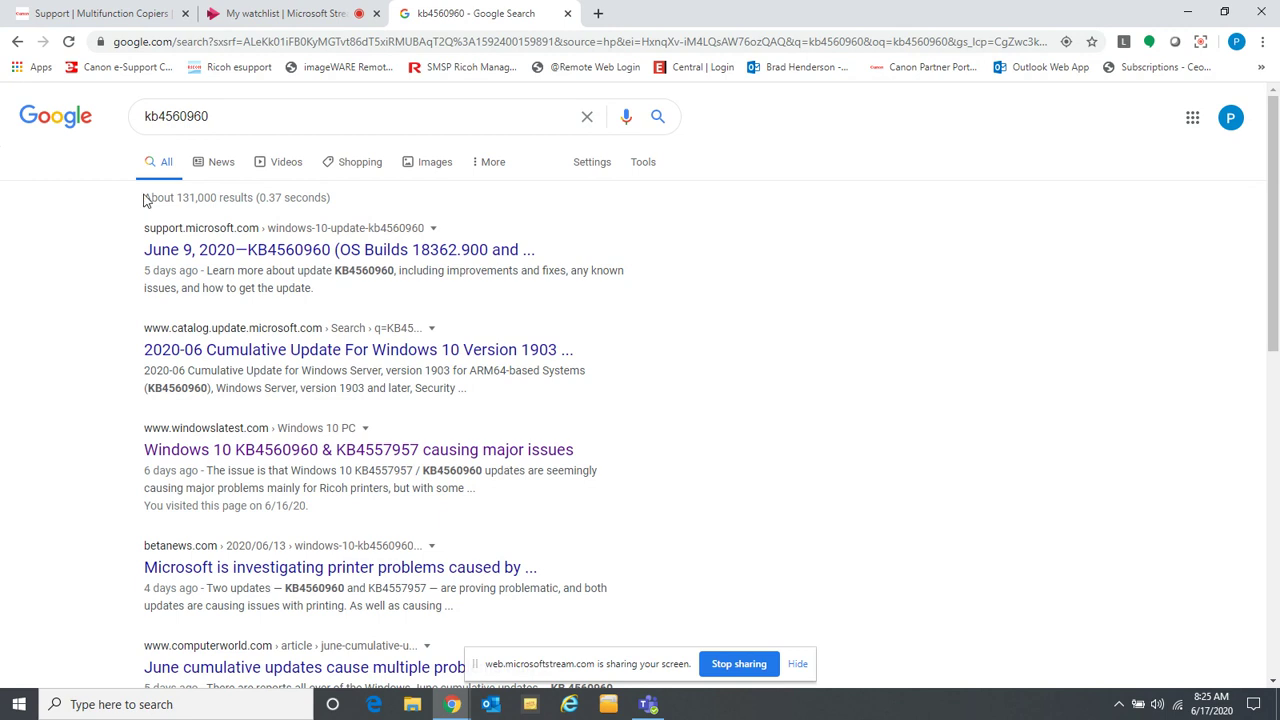
Step: In the Canon tab, go to usa.canon.com
left_click(102, 12)
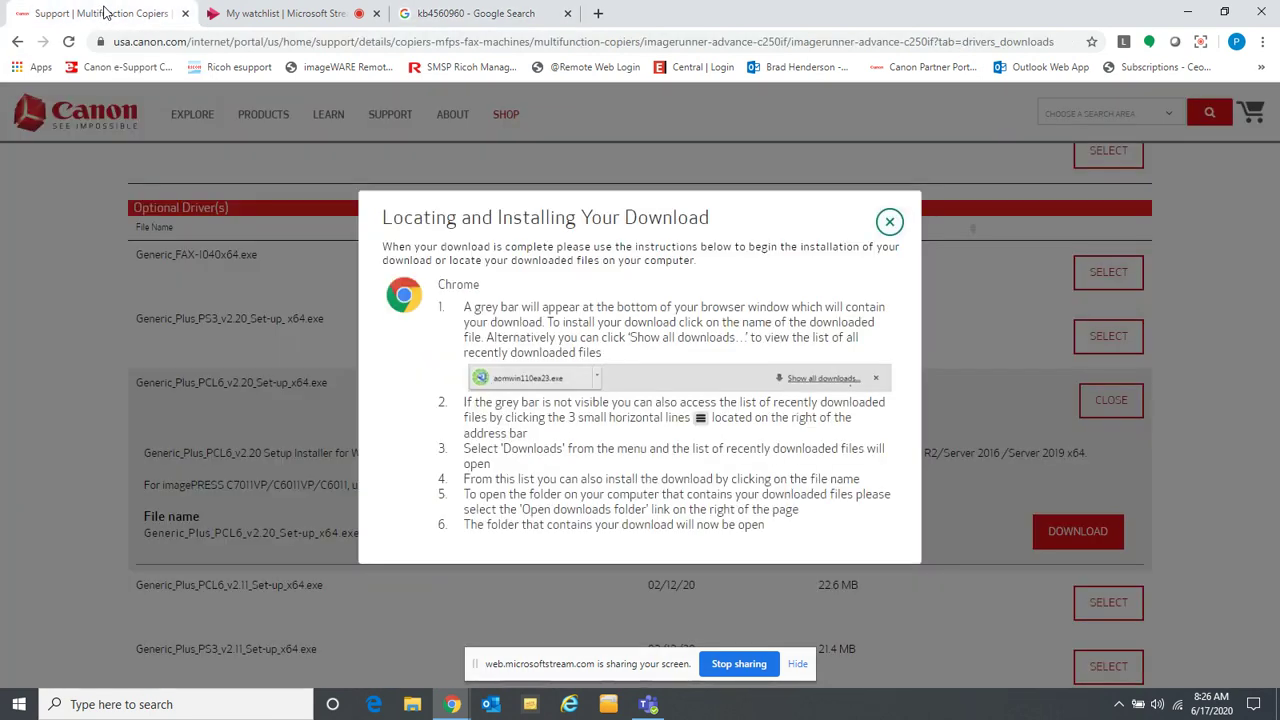
left_click(186, 48)
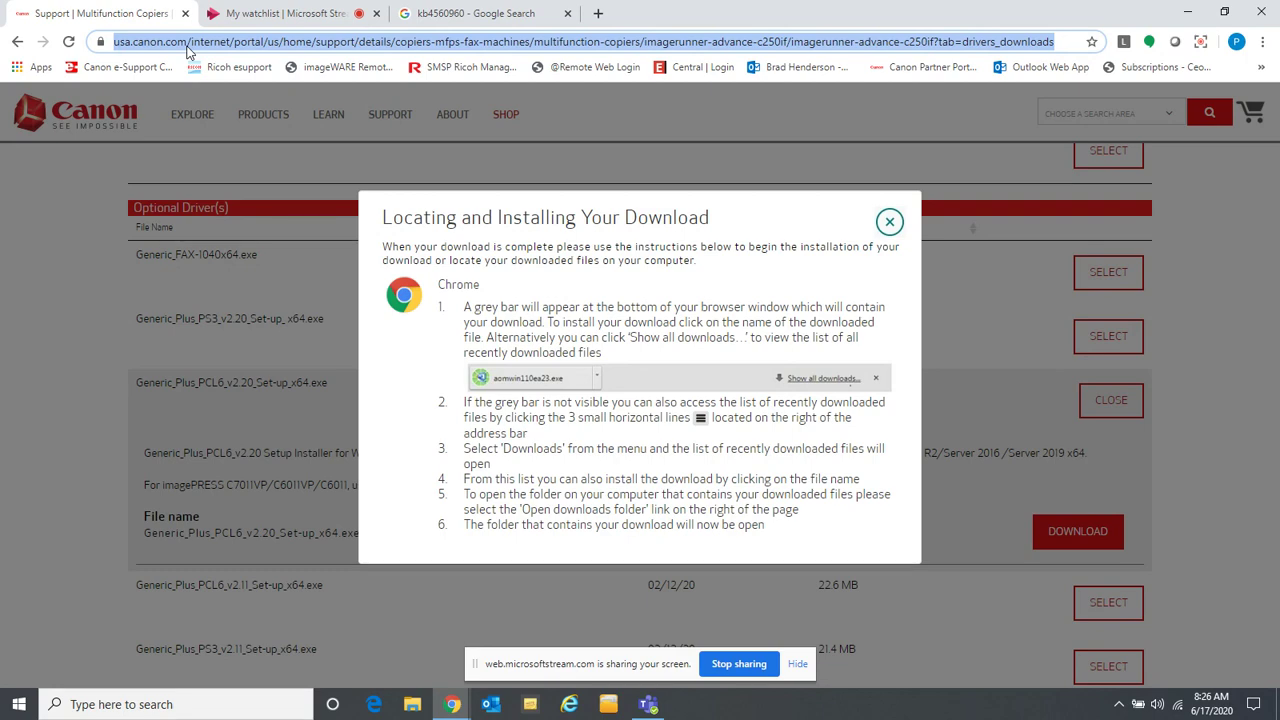
type("usa.canon")
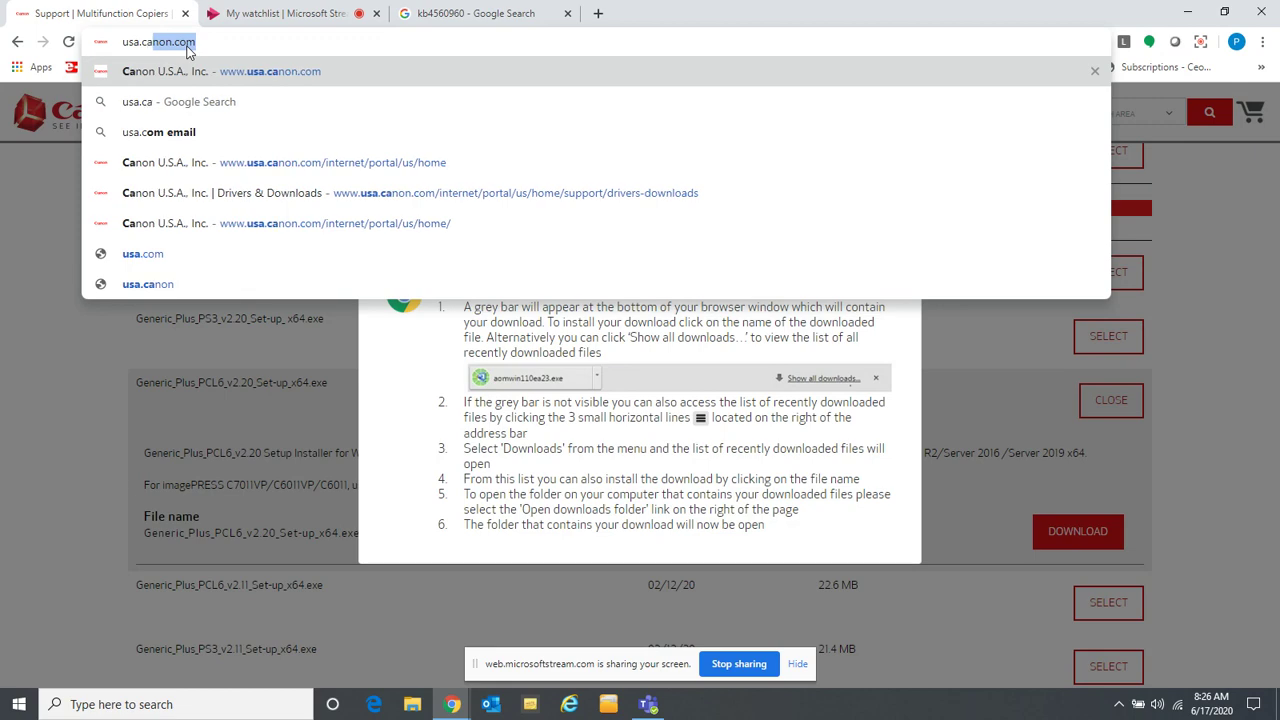
type(".com")
key("Return")
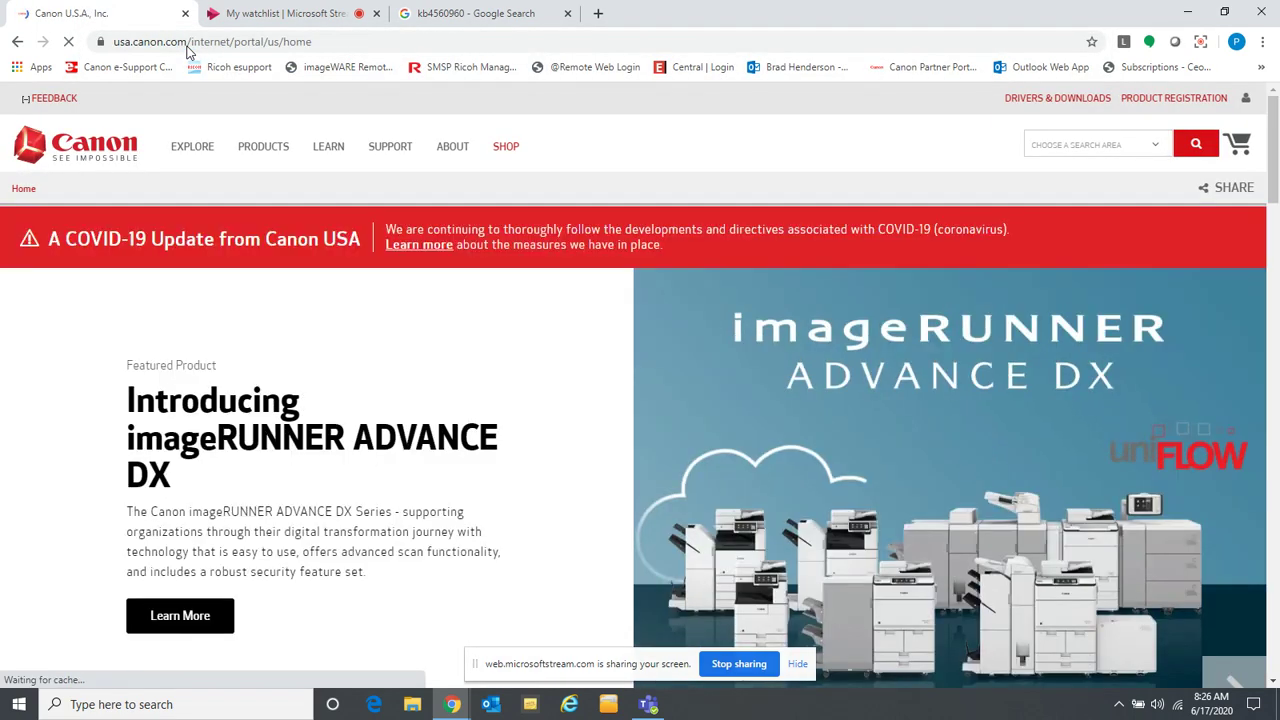
Step: Under Support > Software & Drivers, search C250 and pick imageRUNNER ADVANCE C250iF
left_click(381, 147)
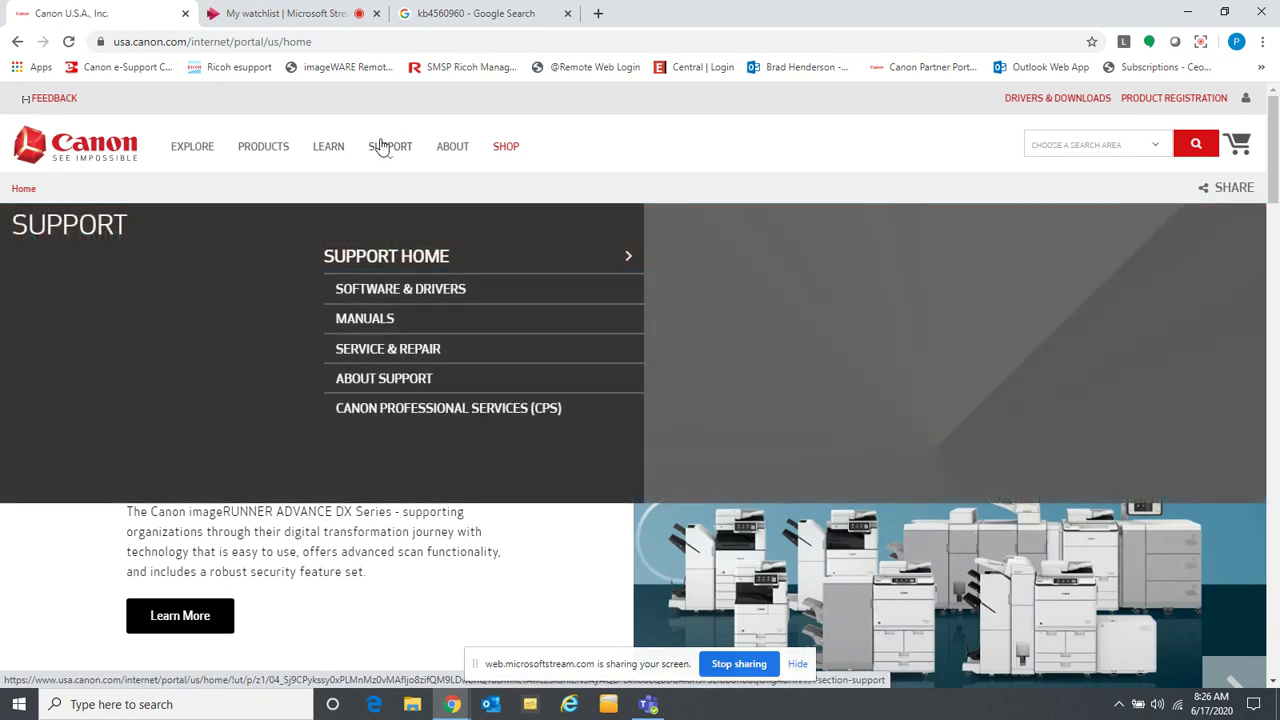
left_click(398, 289)
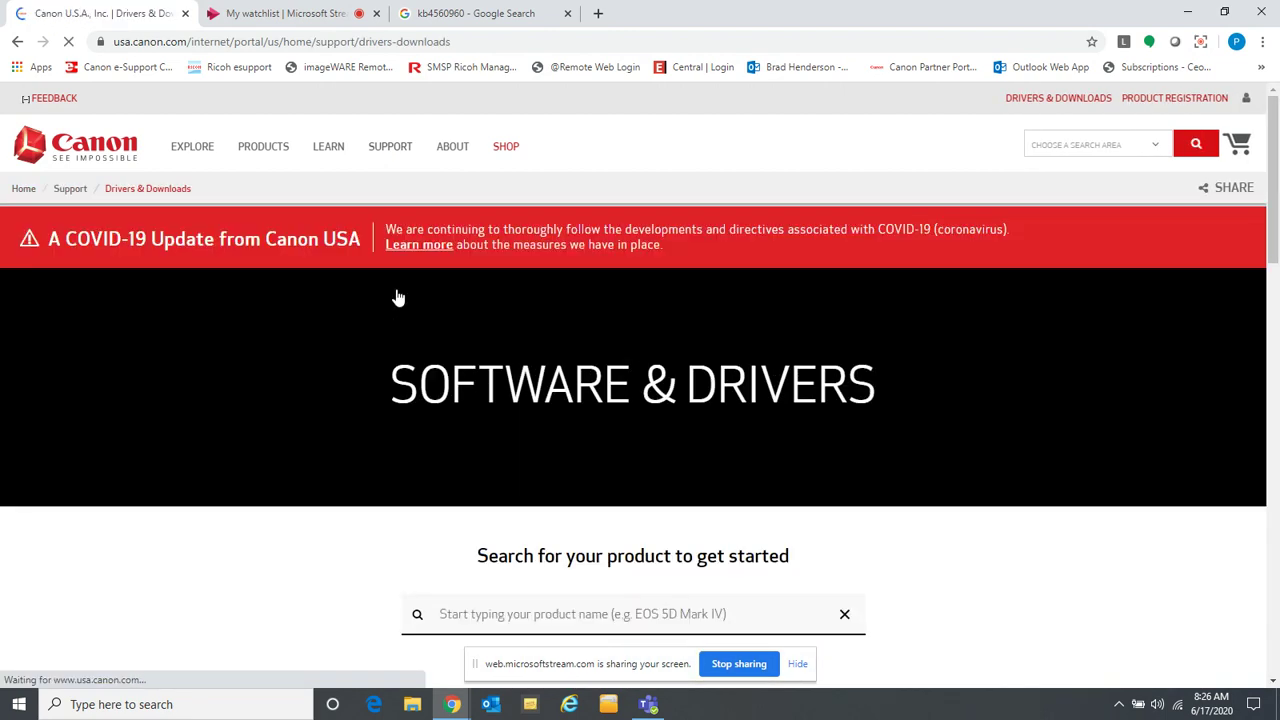
left_click_drag(1274, 198, 1274, 252)
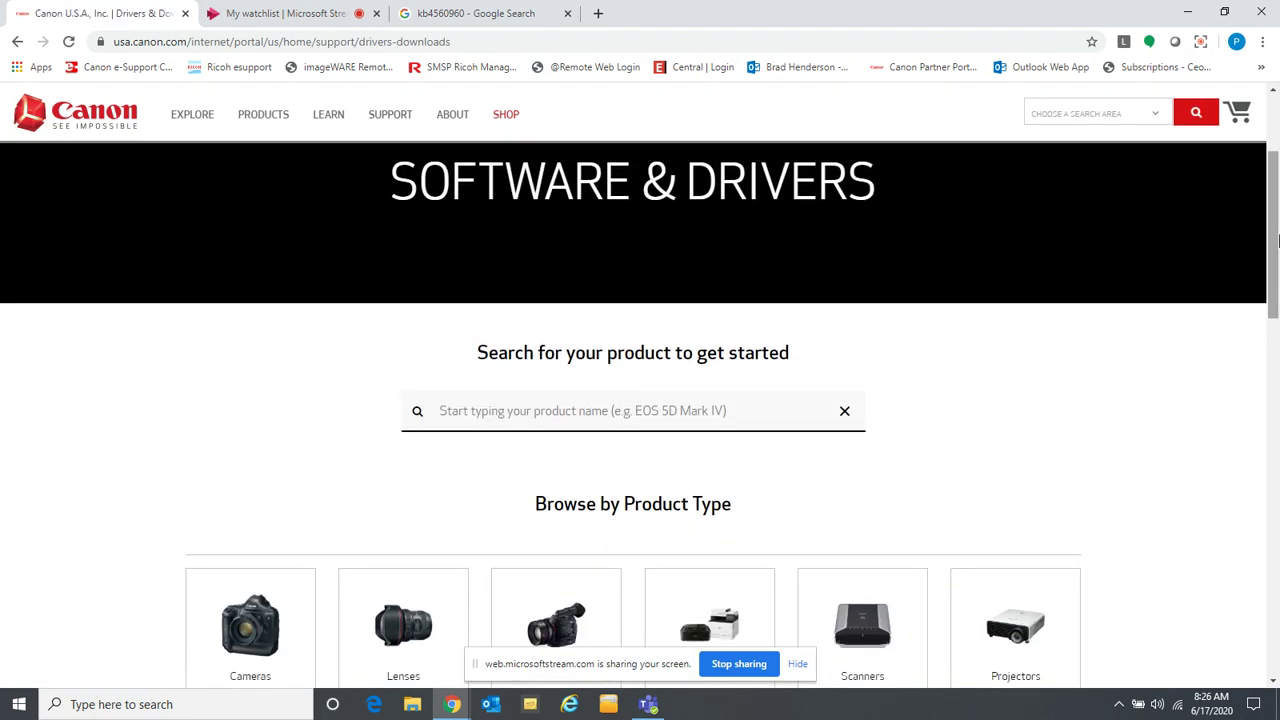
left_click(704, 418)
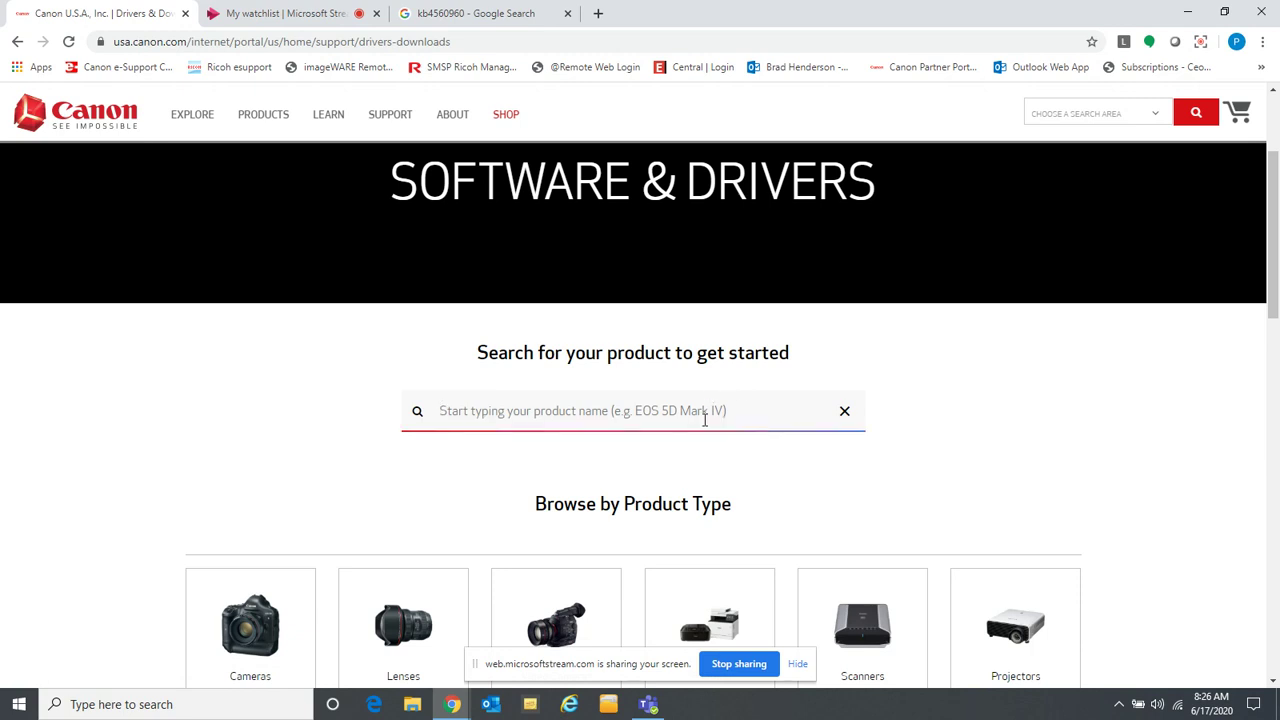
type("C250")
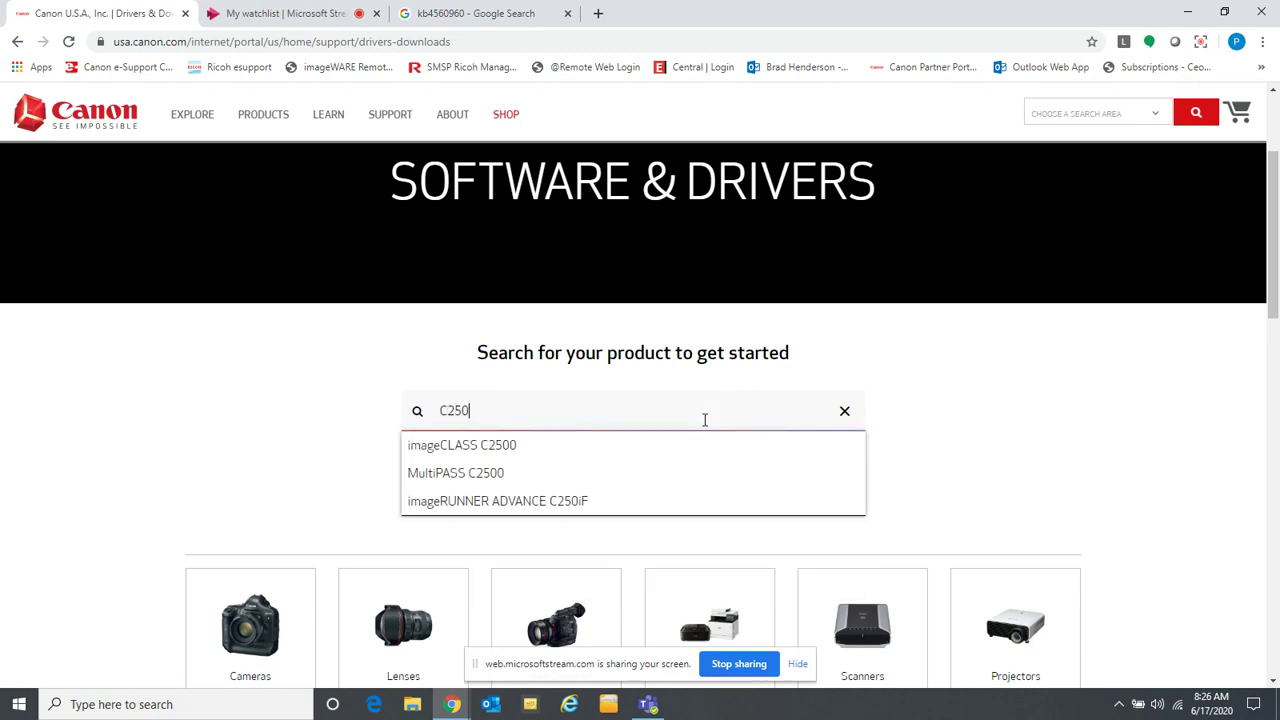
left_click(666, 500)
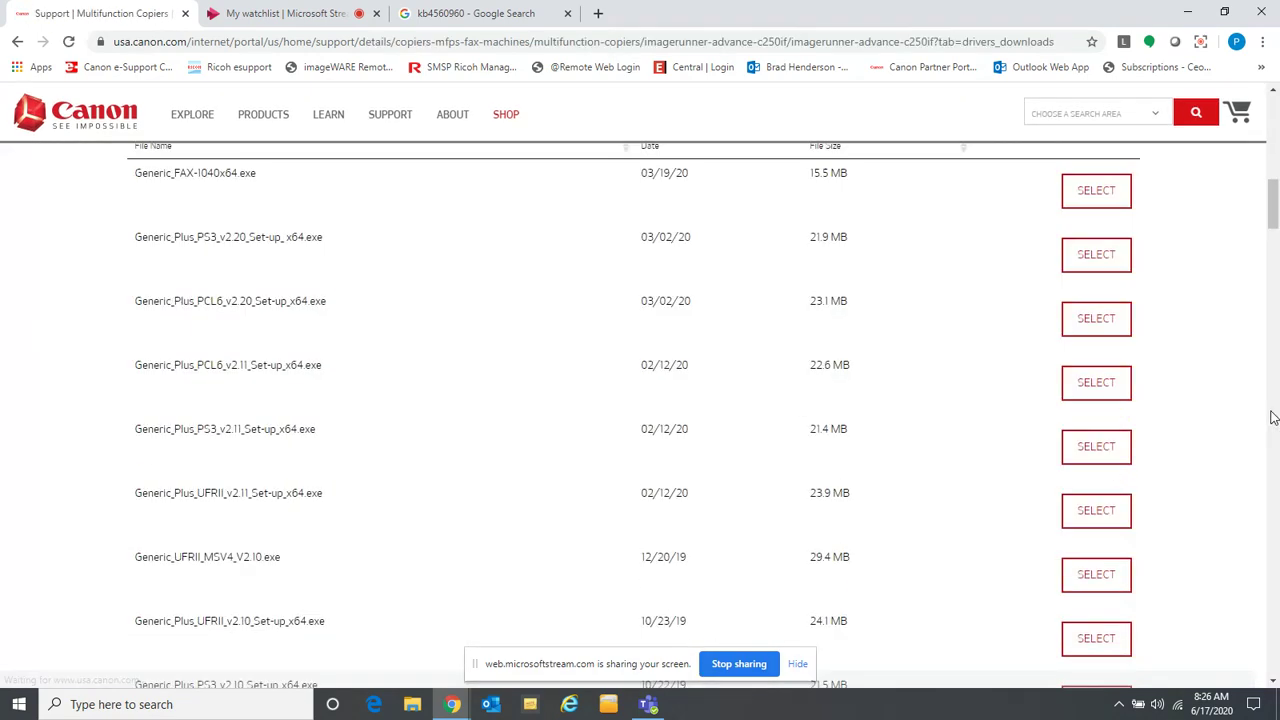
Step: Download the Generic_Plus_PCL6_v2.20_Set-up_x64 driver installer from the PCL6 v2.20 row
left_click_drag(1273, 417, 1273, 210)
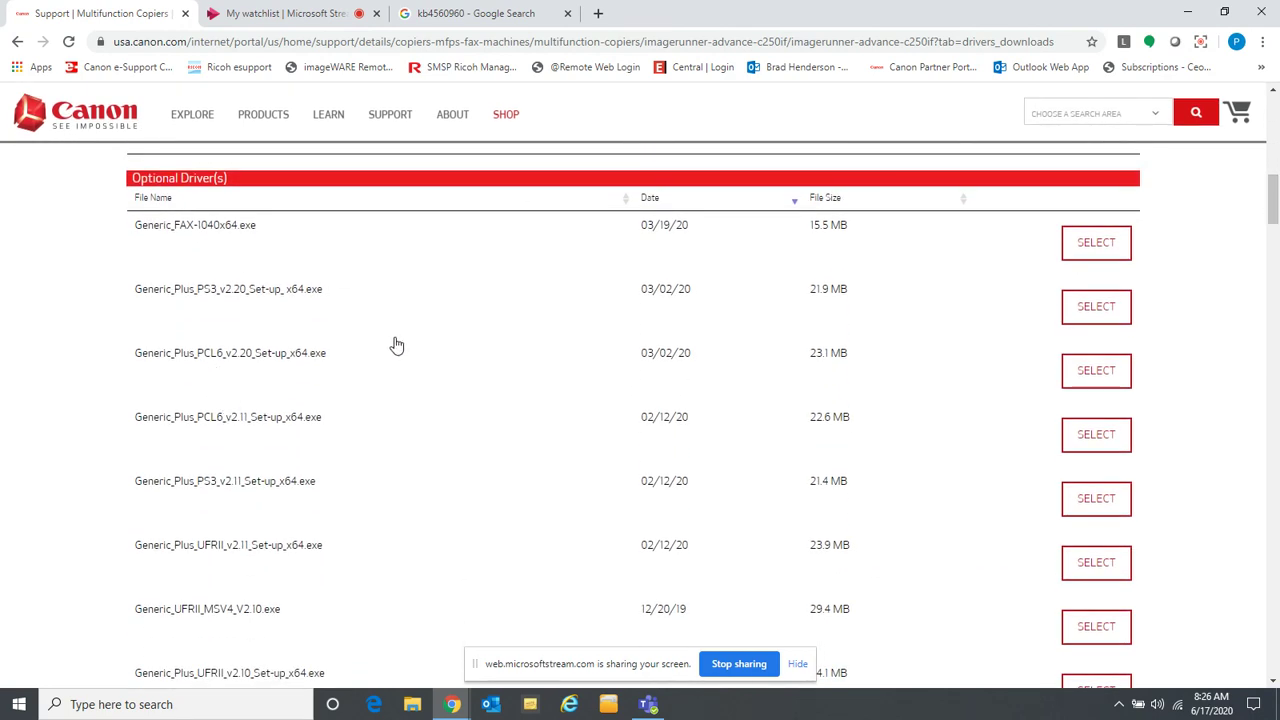
left_click(1084, 378)
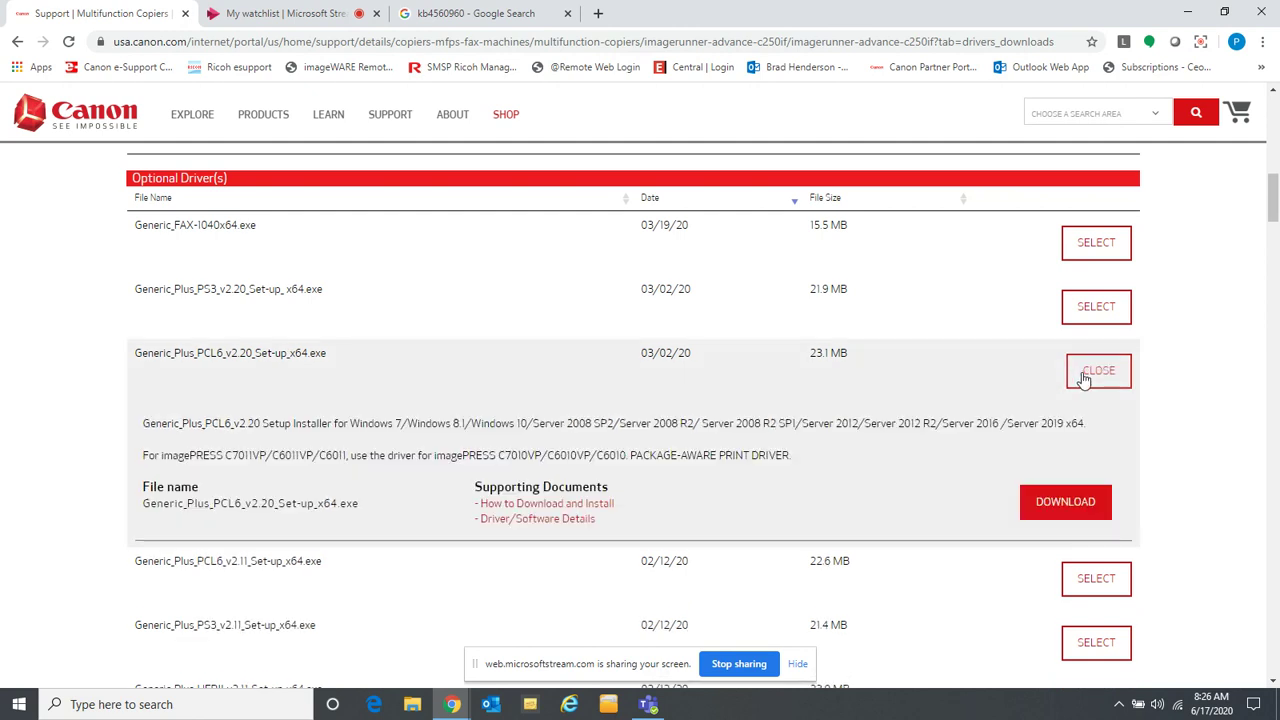
left_click(1050, 505)
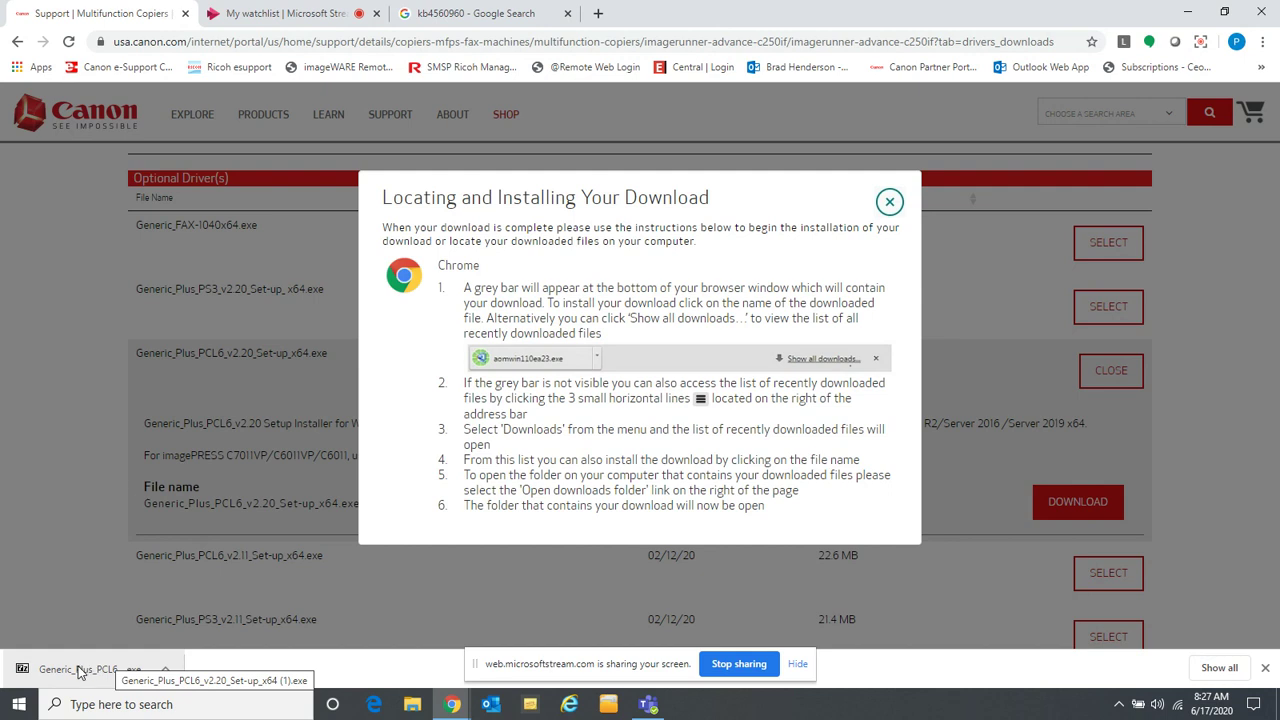
Step: Open the downloaded installer, dismiss the 7-Zip prompt, and bring up File Explorer
left_click(61, 679)
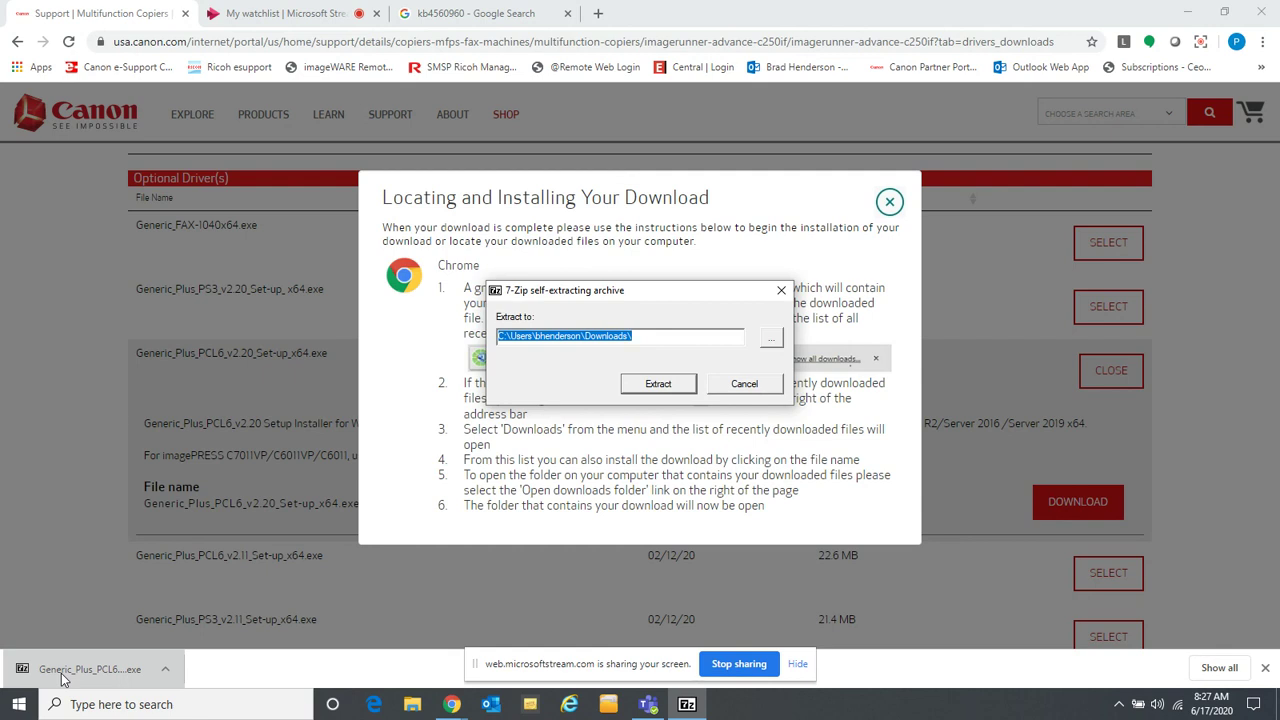
left_click(783, 290)
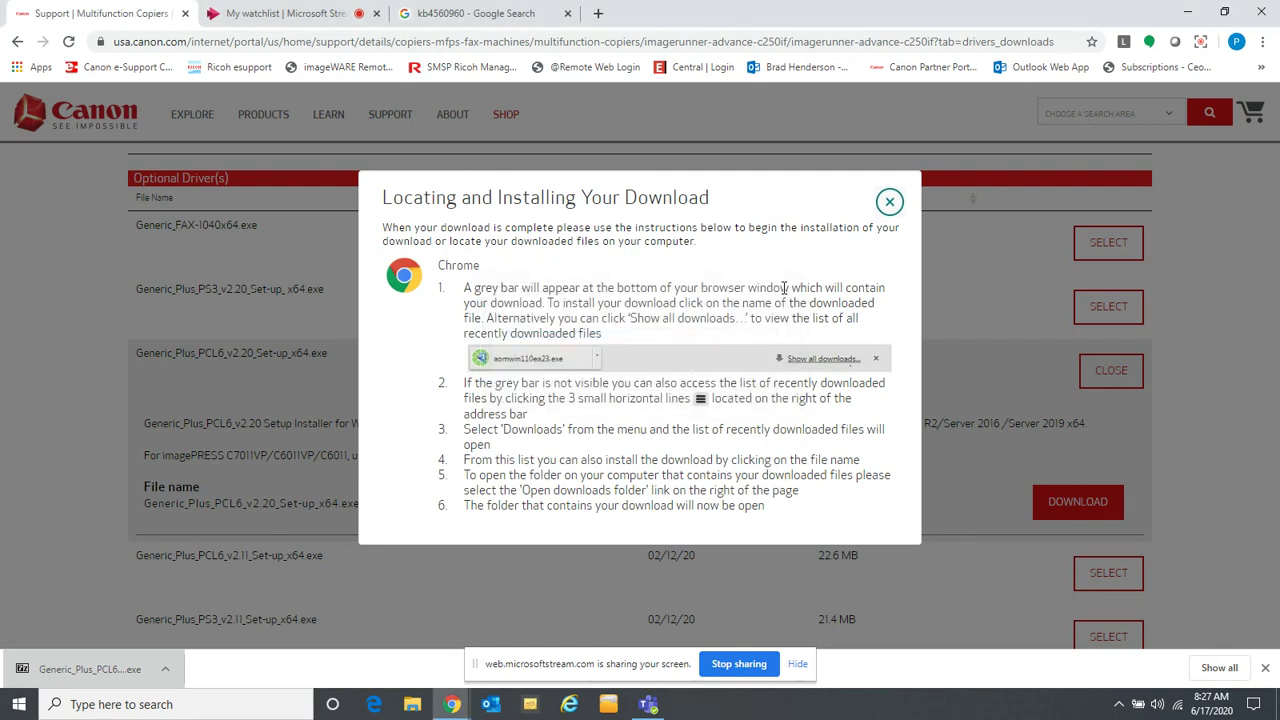
left_click(414, 706)
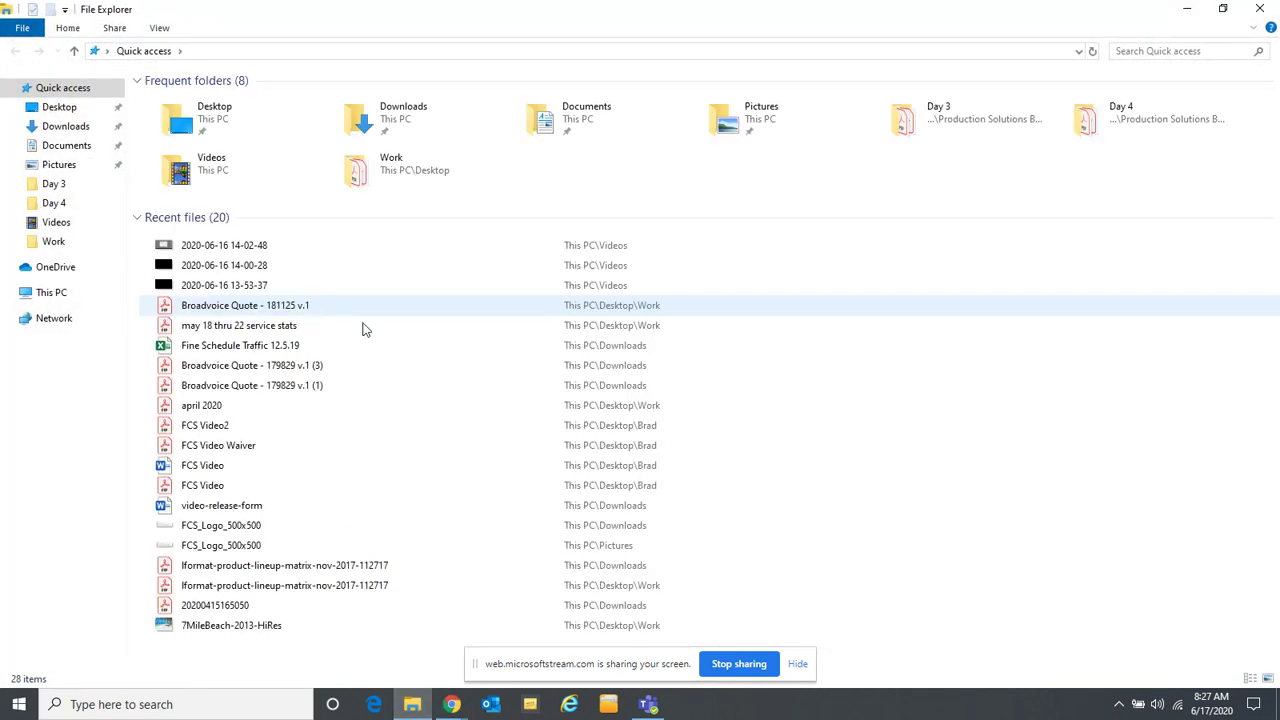
Step: Open Downloads > Generic_Plus_PCL6_v2.20_Set-up_x64 in File Explorer
double_click(372, 119)
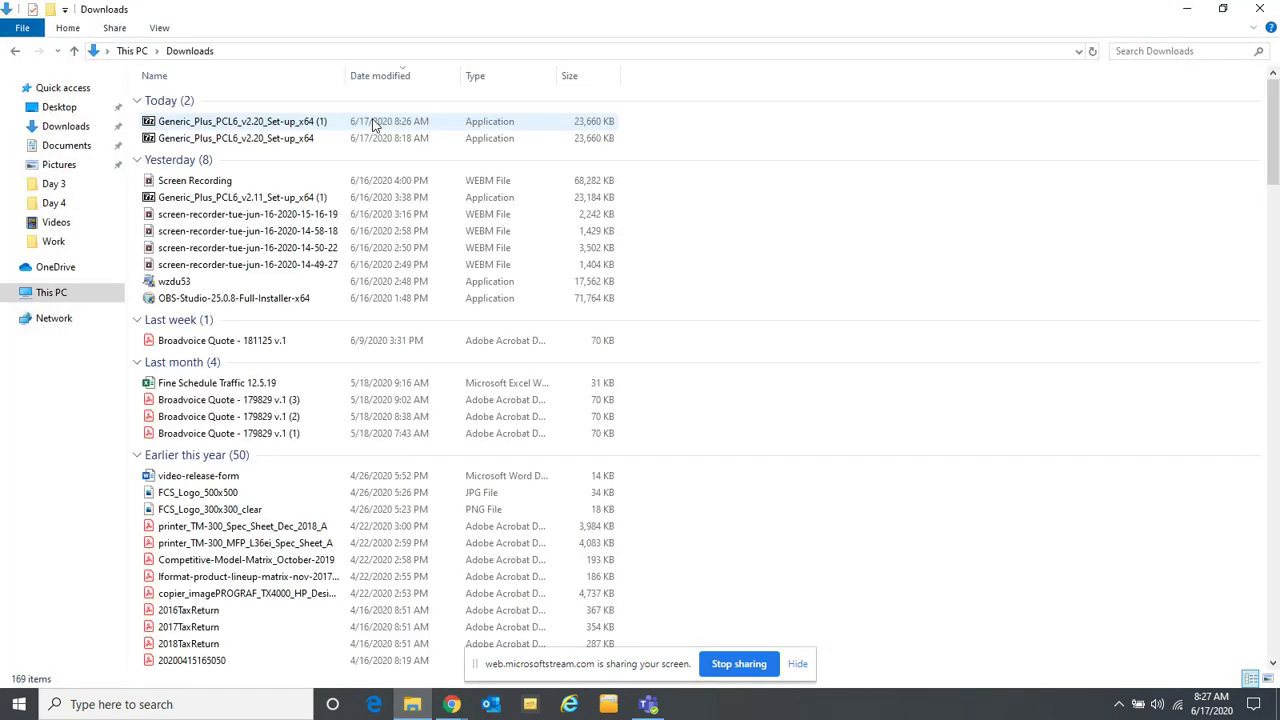
left_click_drag(1276, 124, 1275, 270)
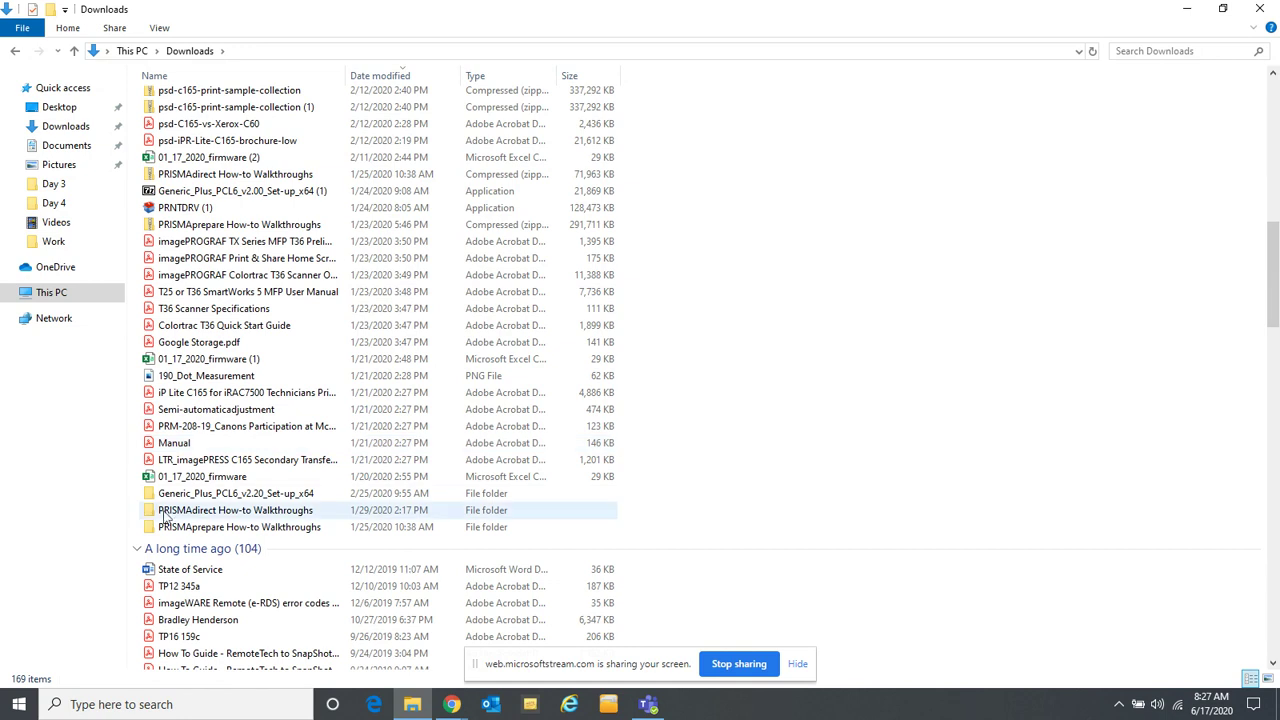
left_click(244, 497)
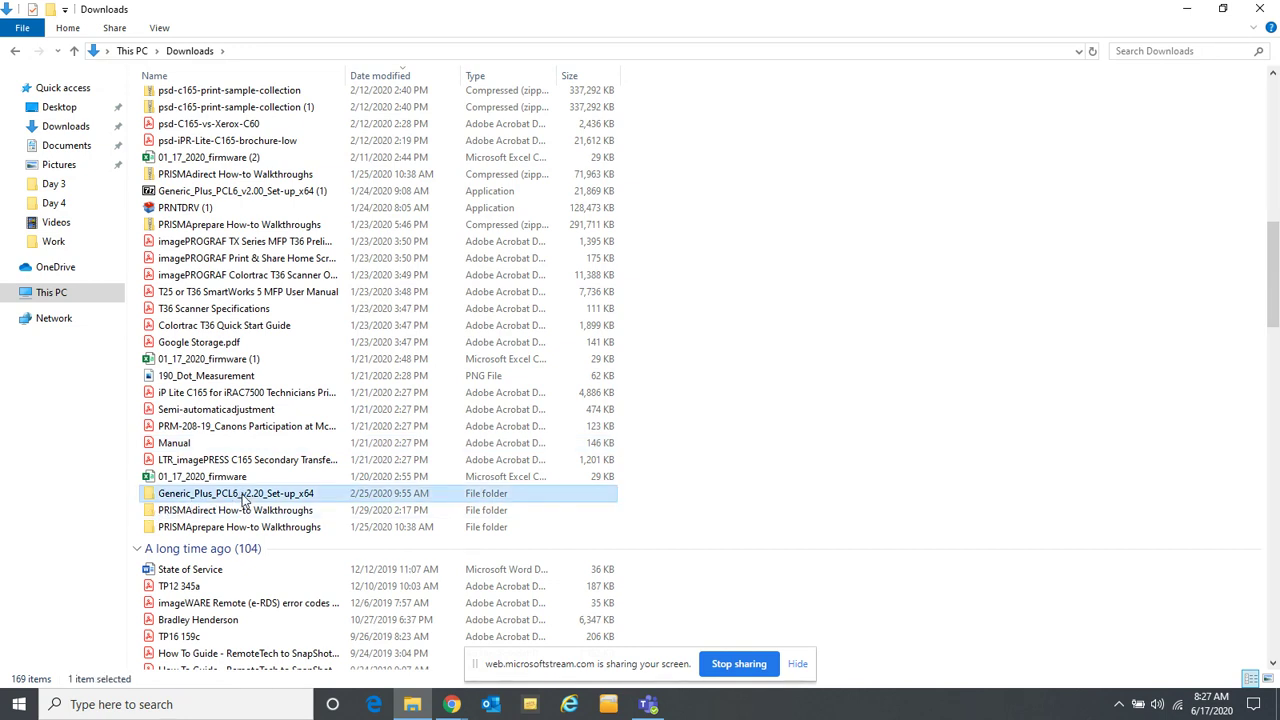
double_click(244, 497)
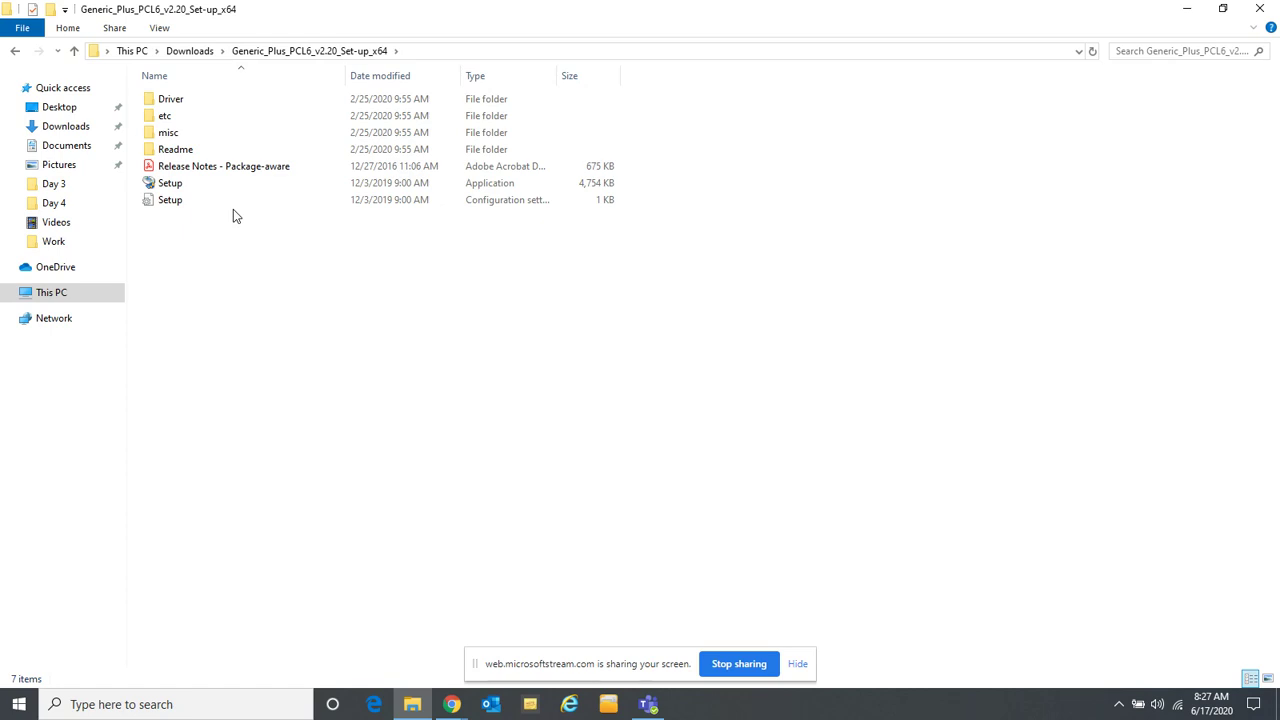
Step: Launch Control Panel via Windows search and start Add a printer from Devices and Printers
left_click(84, 703)
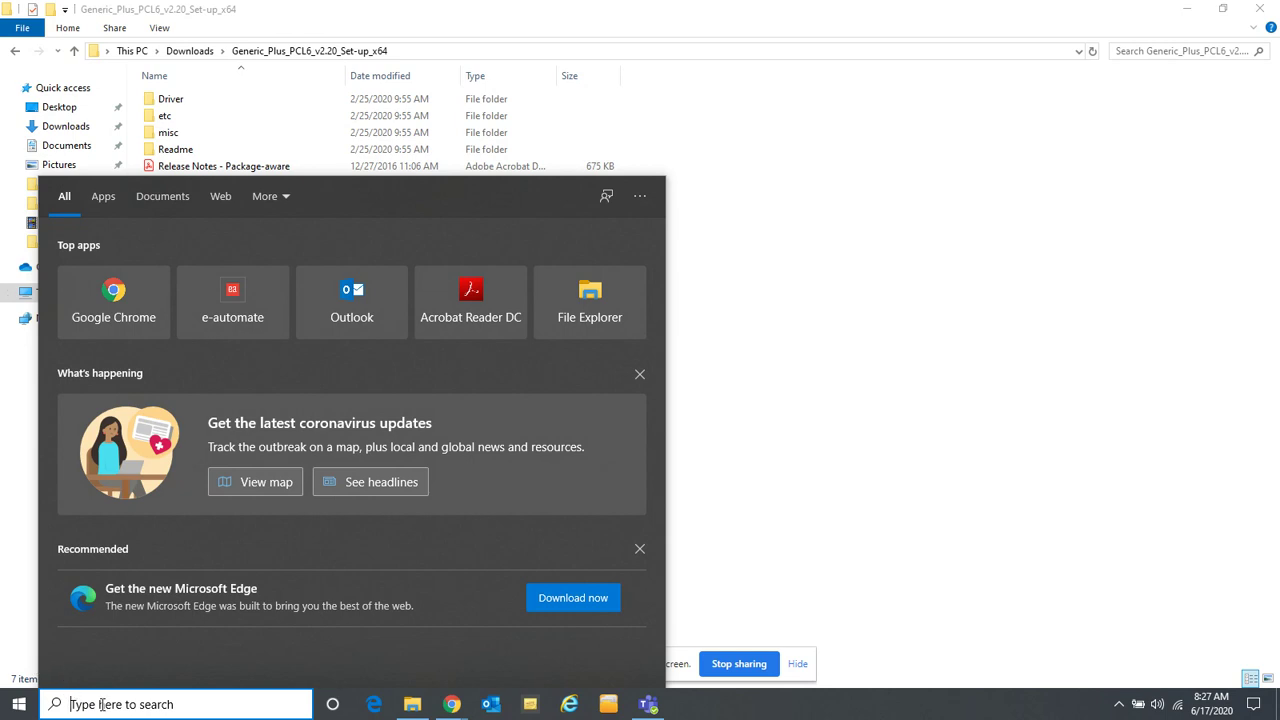
type("control")
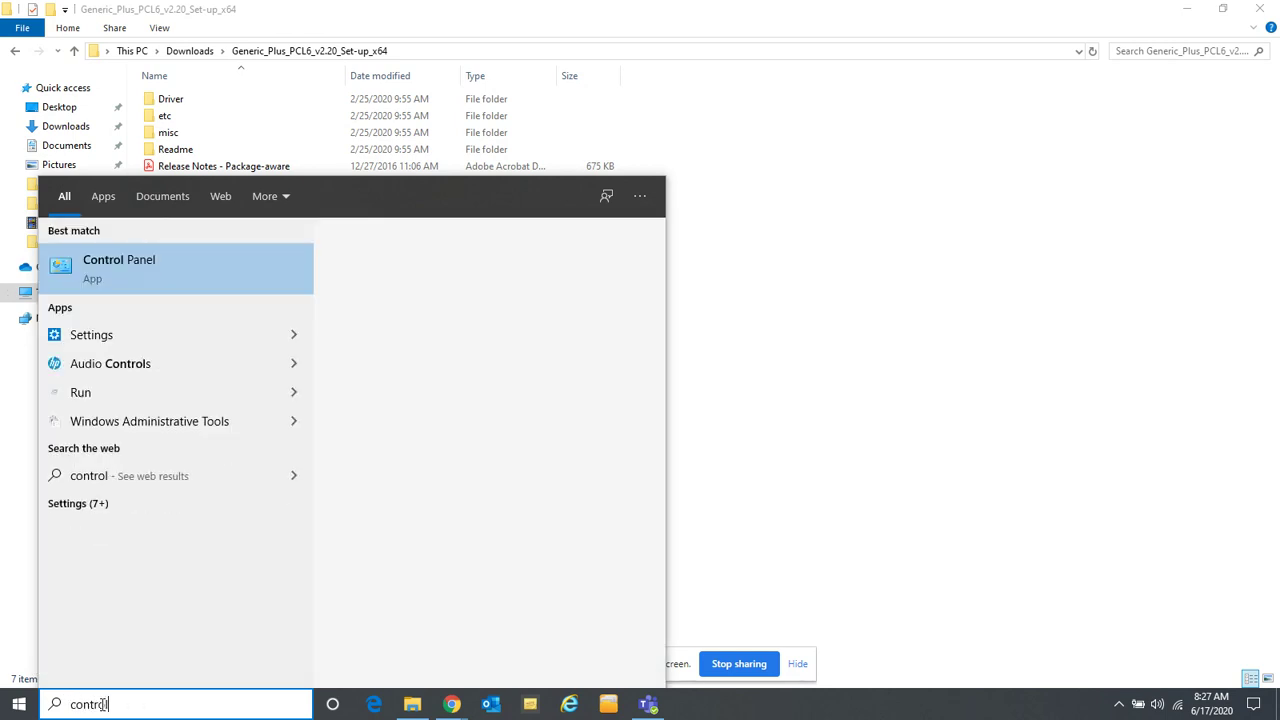
type(" panel")
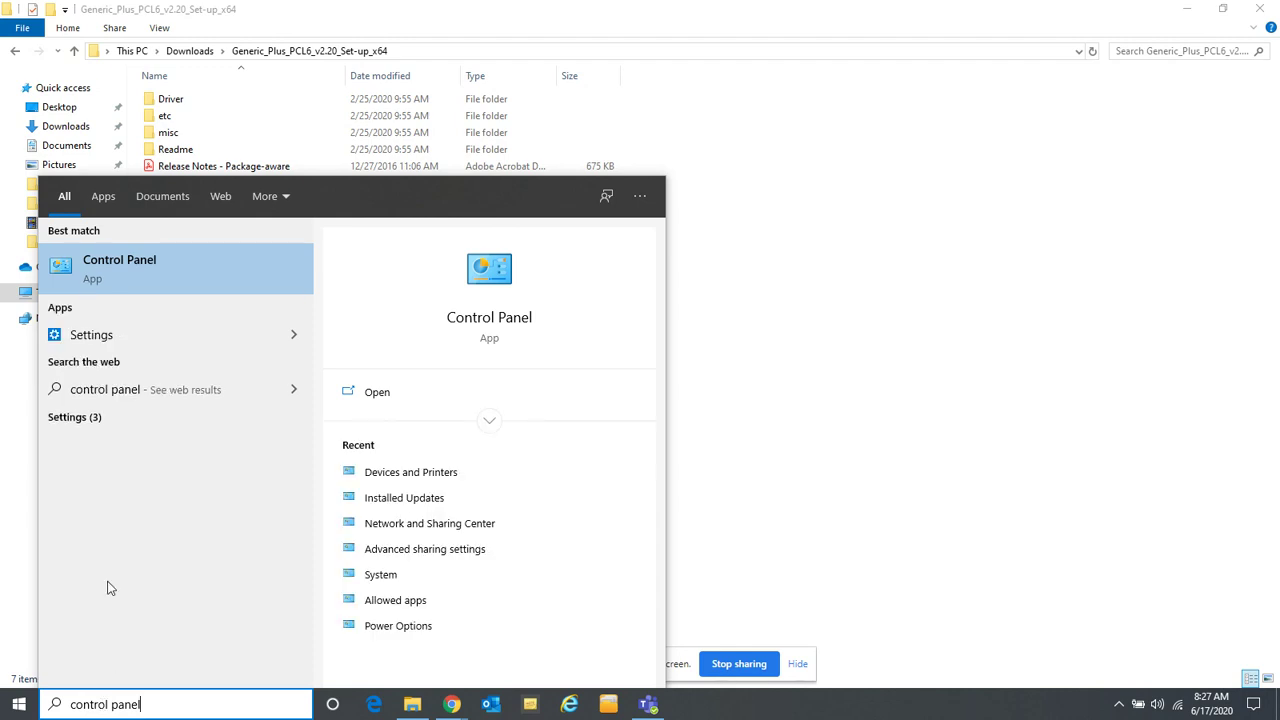
left_click(134, 265)
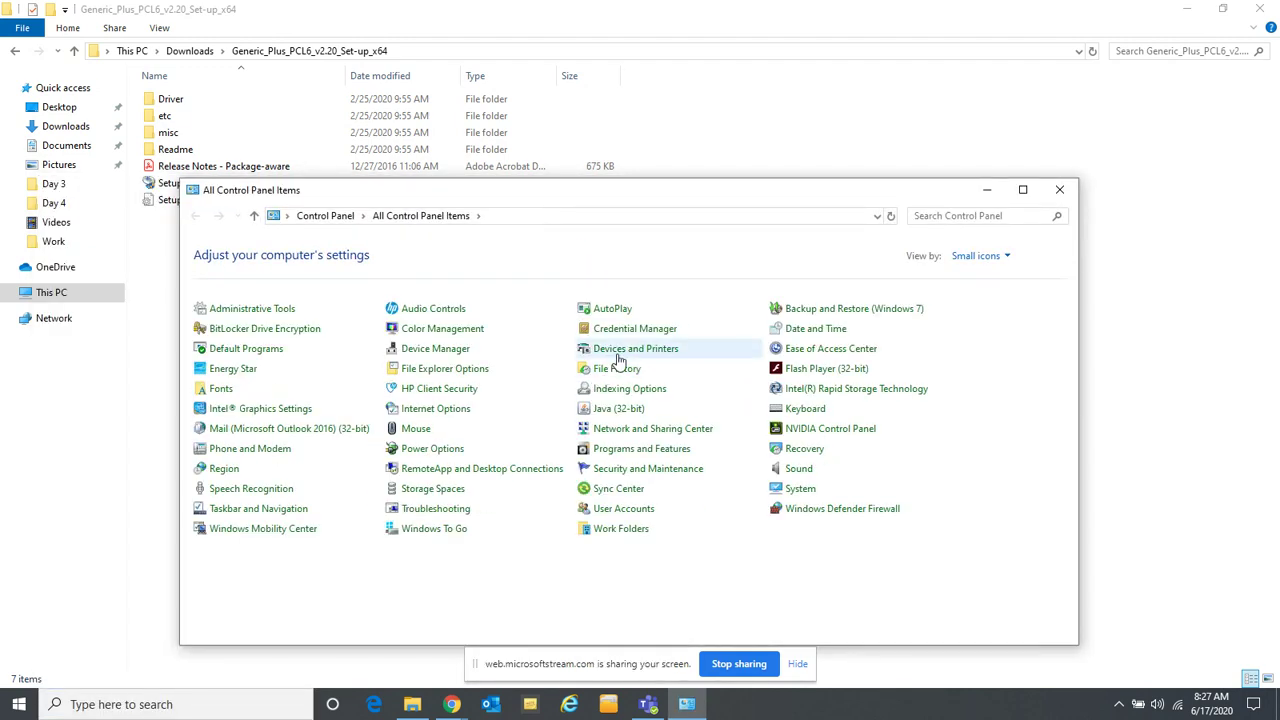
left_click(617, 350)
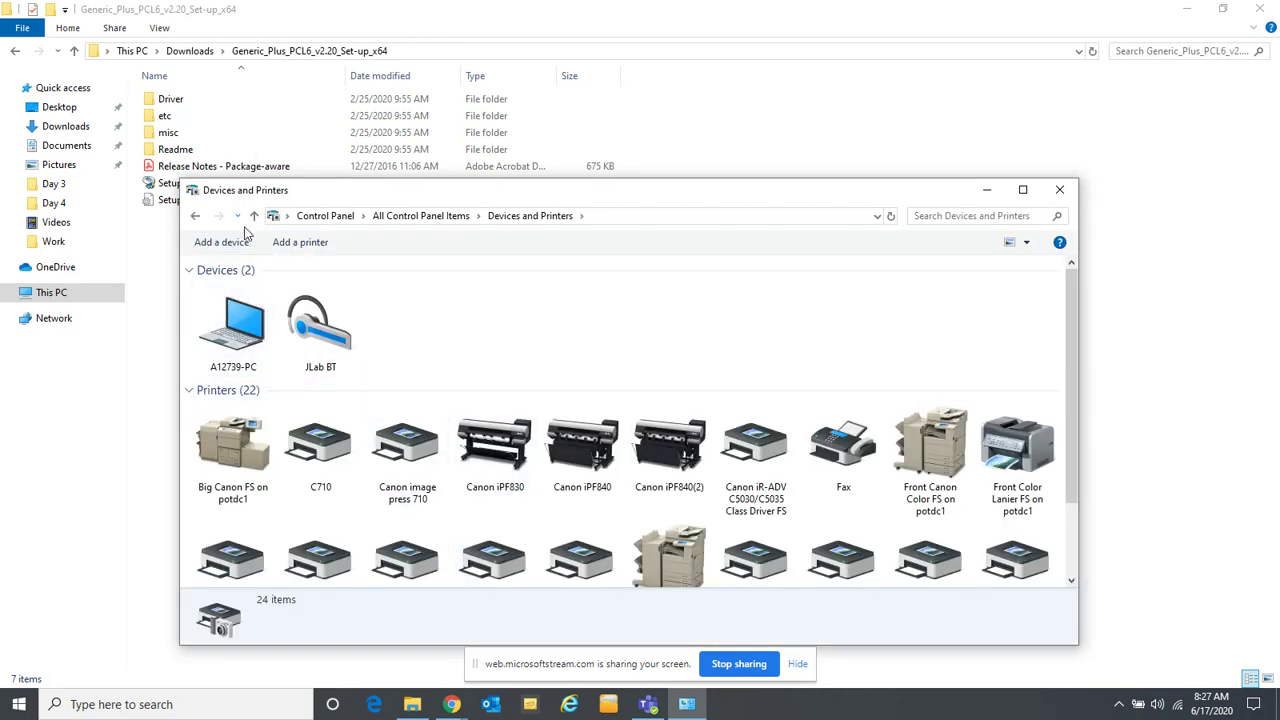
left_click(282, 245)
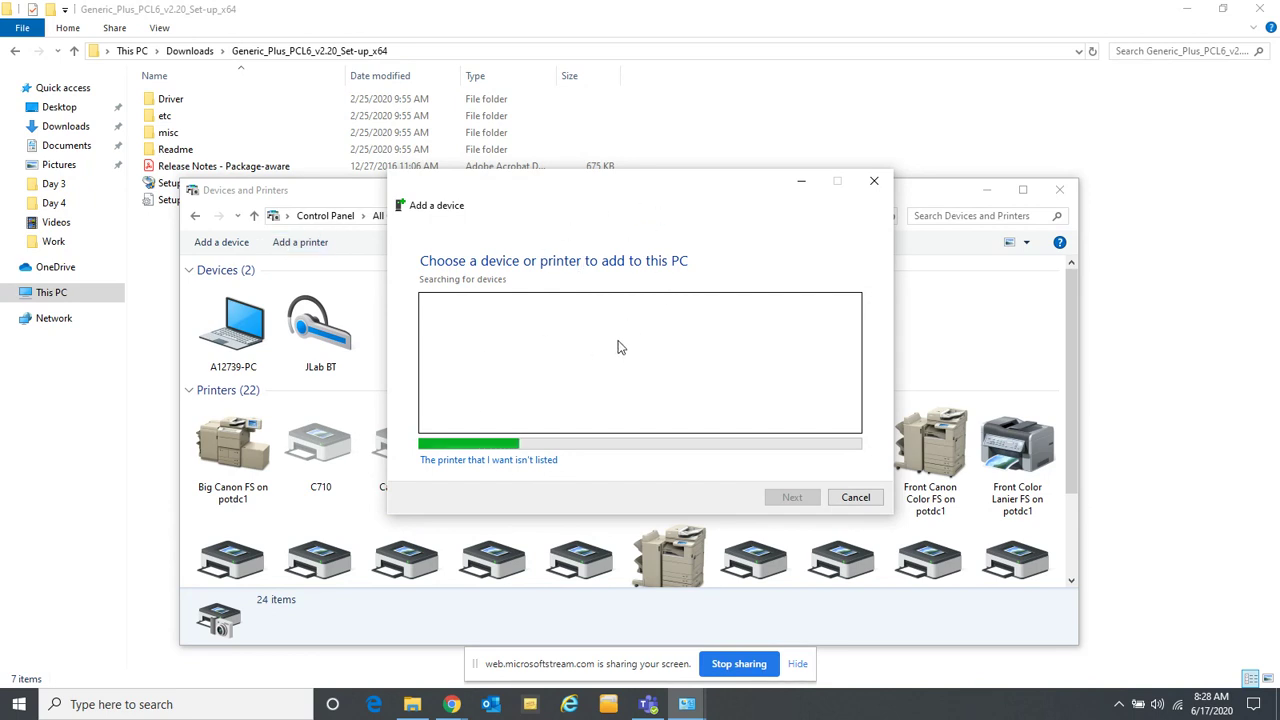
Step: Mark the printer as not listed and choose to add it by IP address
left_click(484, 462)
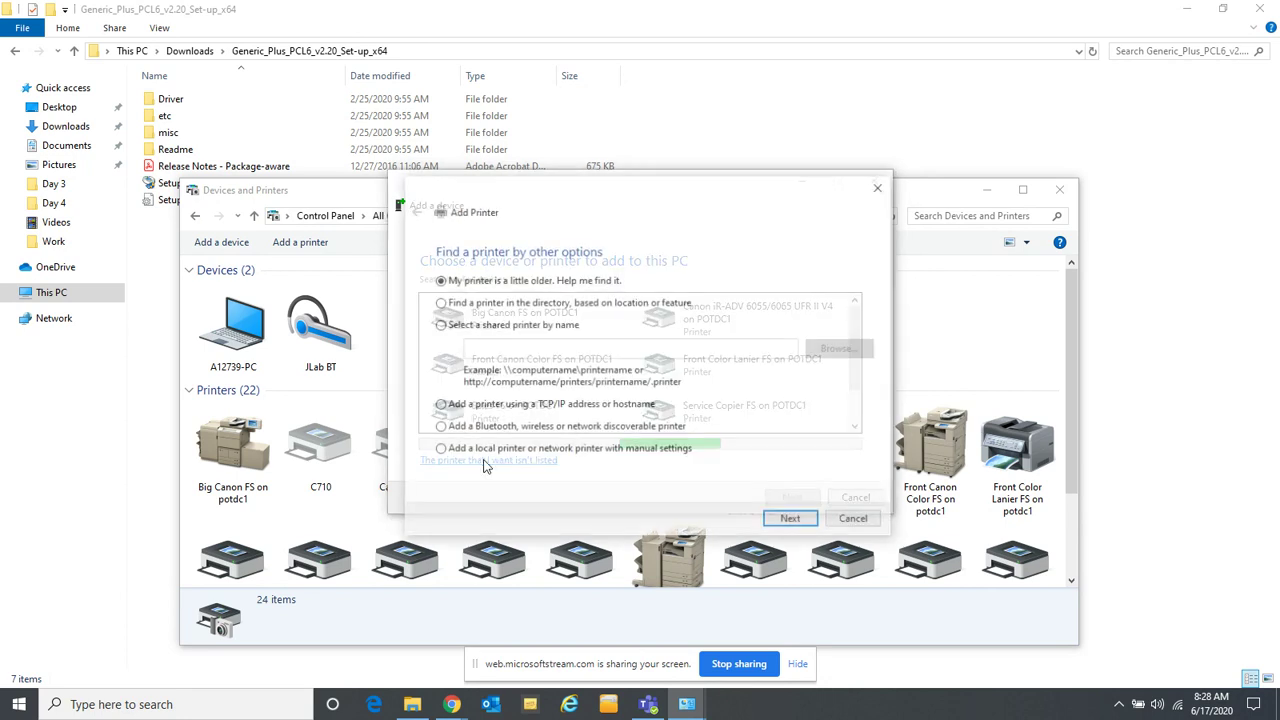
left_click(440, 406)
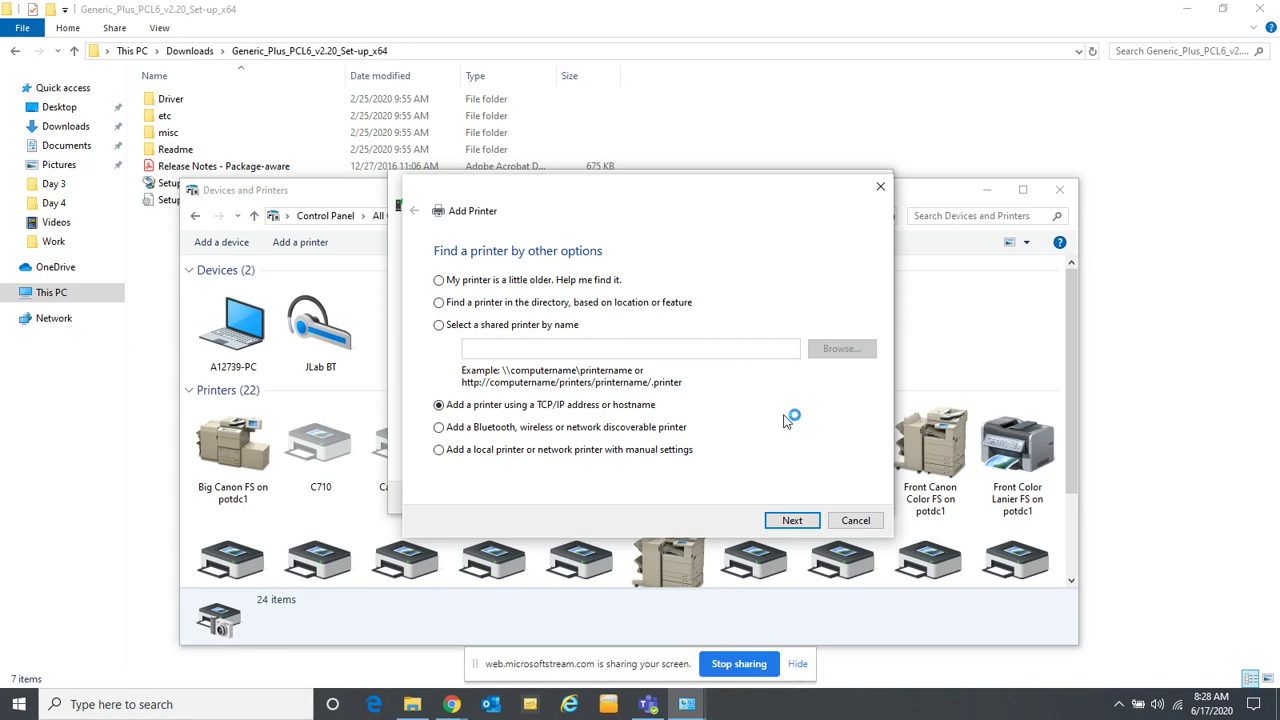
left_click(800, 520)
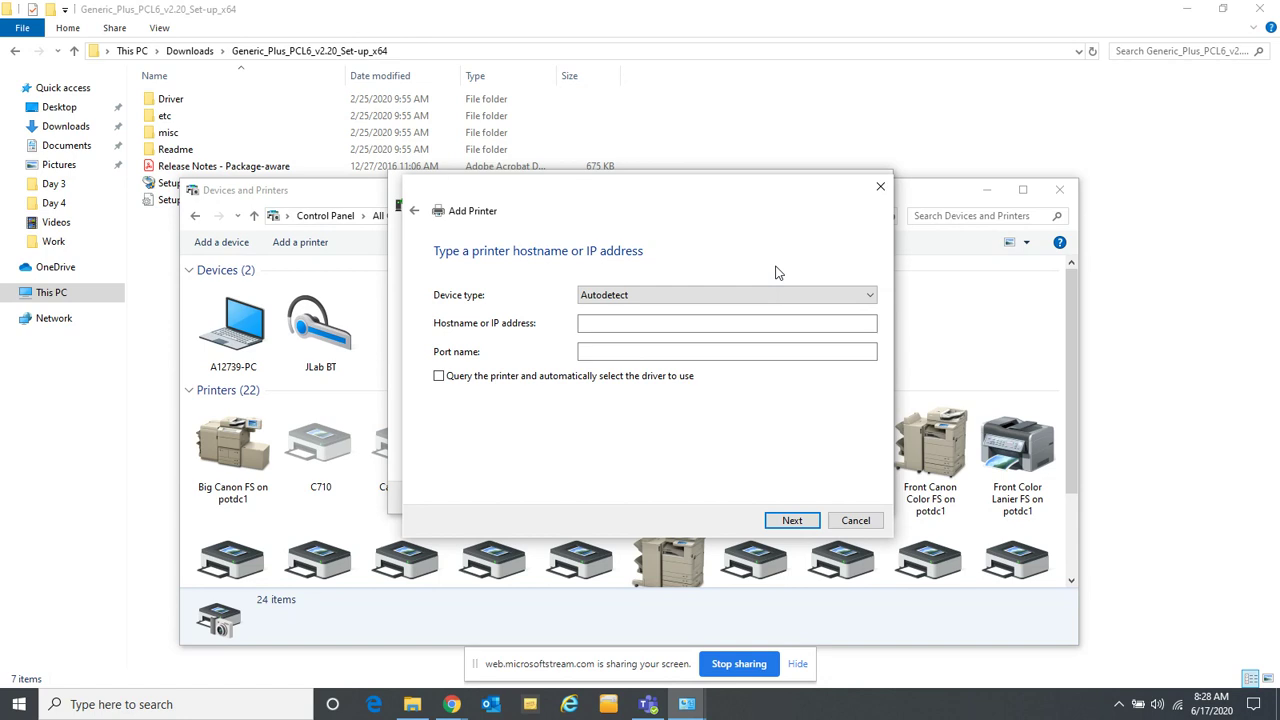
Step: Enter 10.10.4.40 as the printer's IP address and continue
left_click(663, 320)
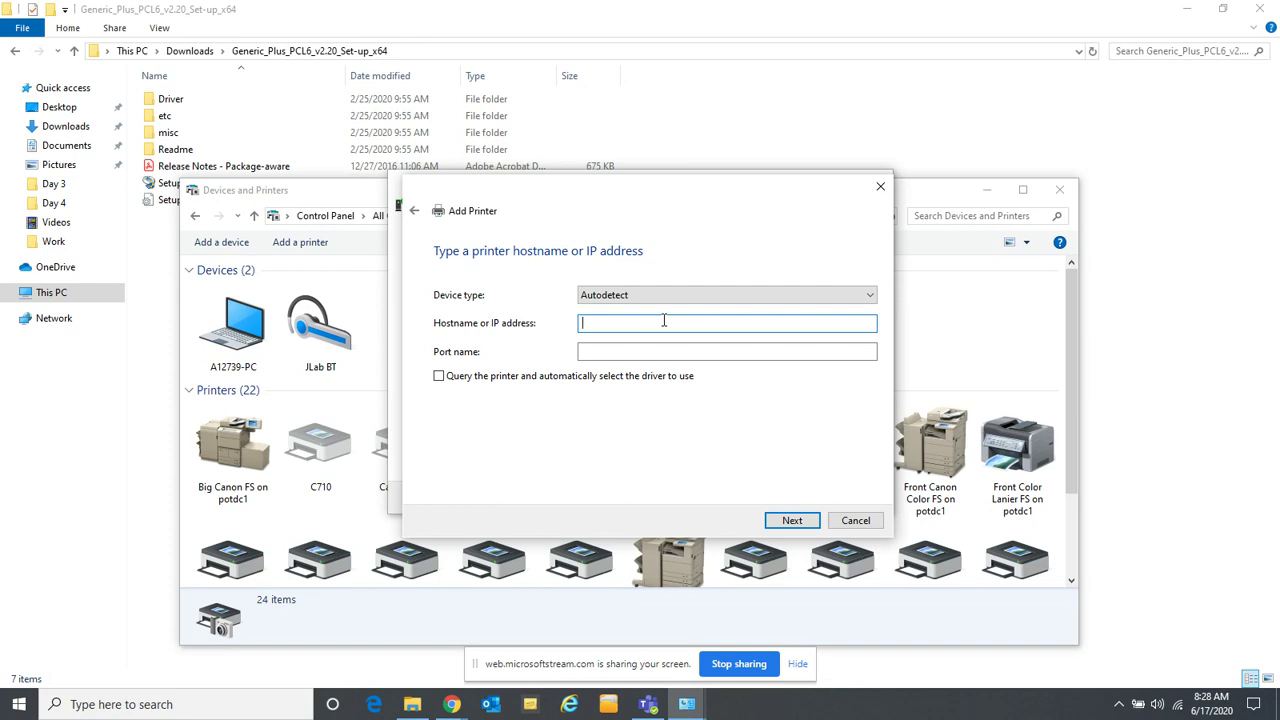
type("10.10.4.40")
left_click(792, 521)
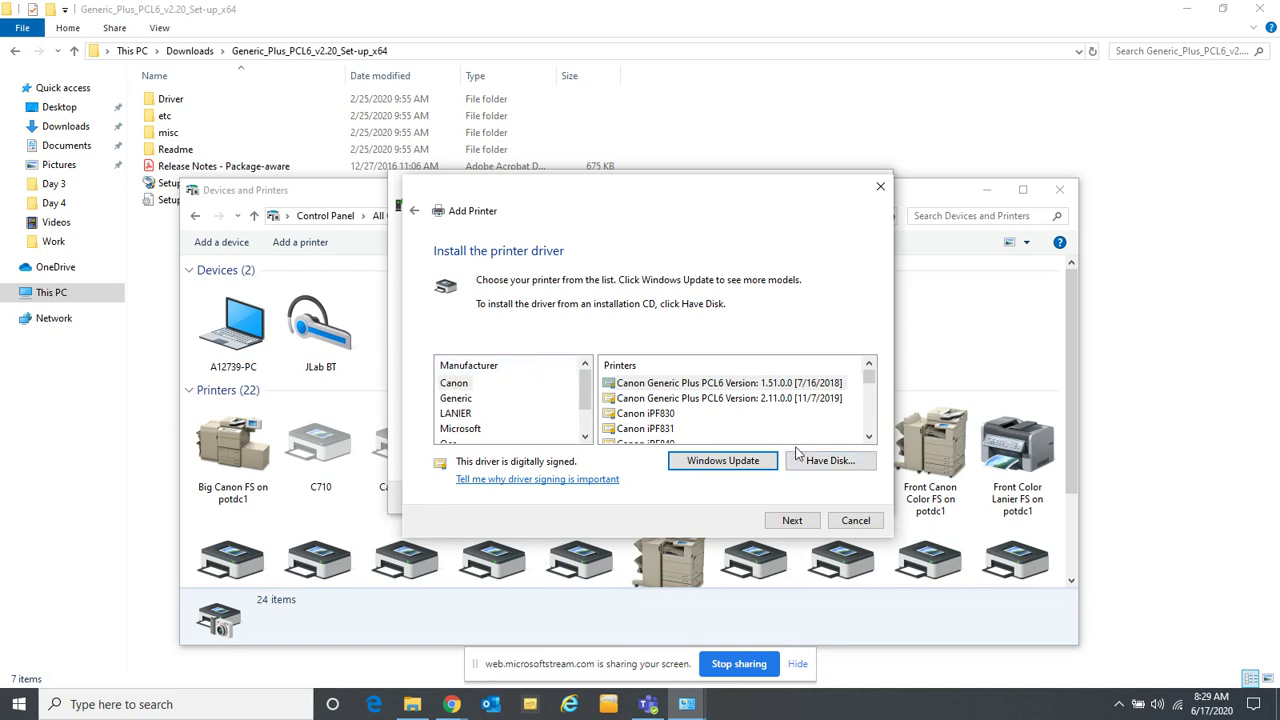
Step: Use Have Disk to load CNP60MA64.INF from Downloads > Generic_Plus_PCL6_v2.20_Set-up_x64 > Driver
left_click(820, 460)
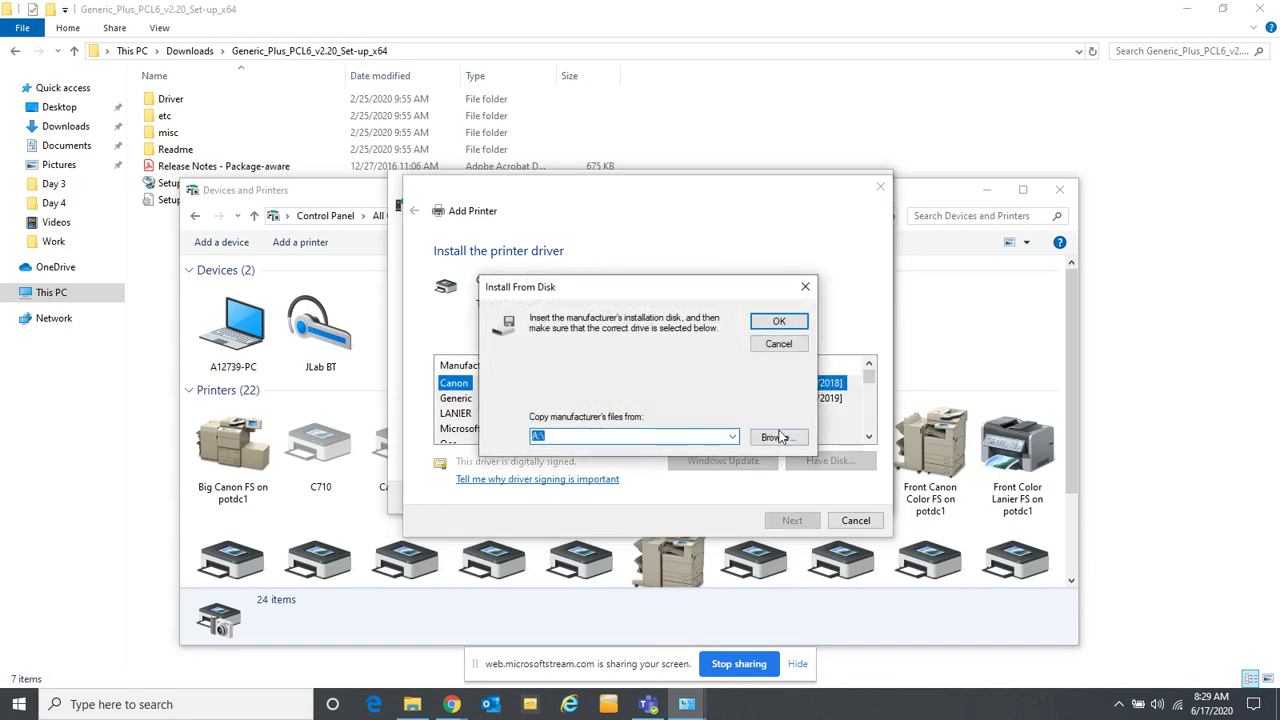
left_click(778, 440)
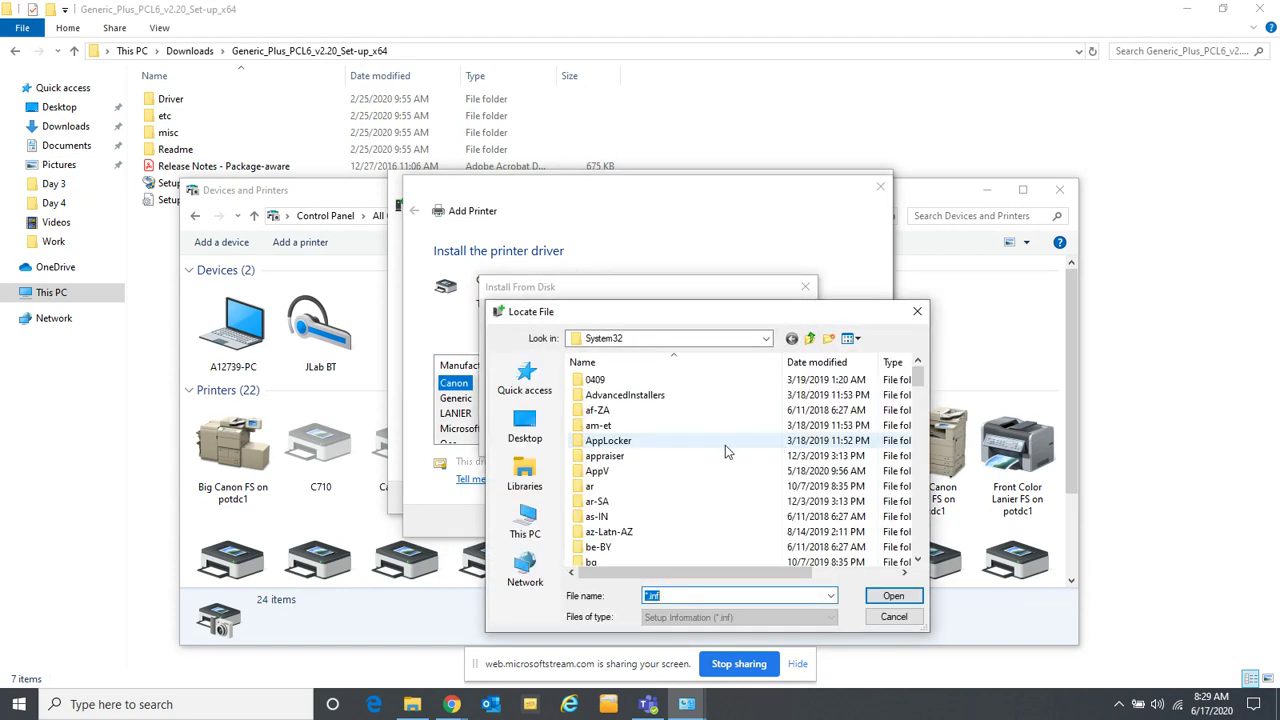
left_click(527, 523)
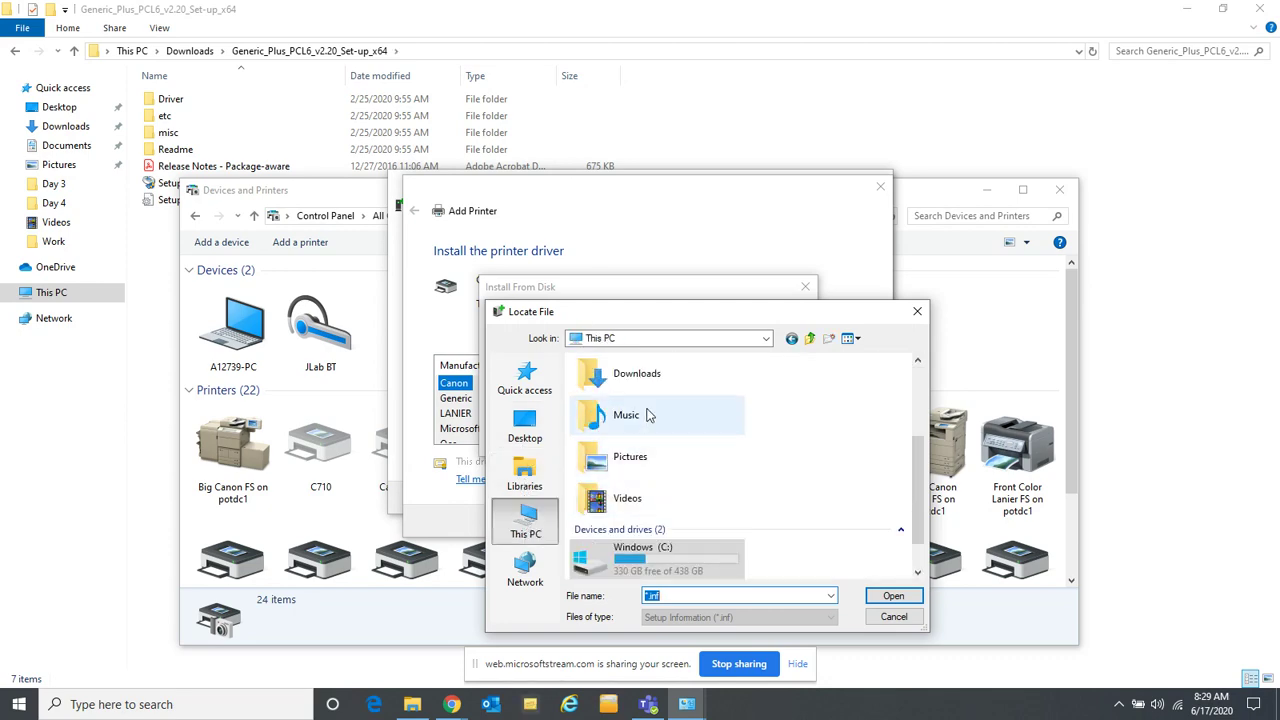
key("super")
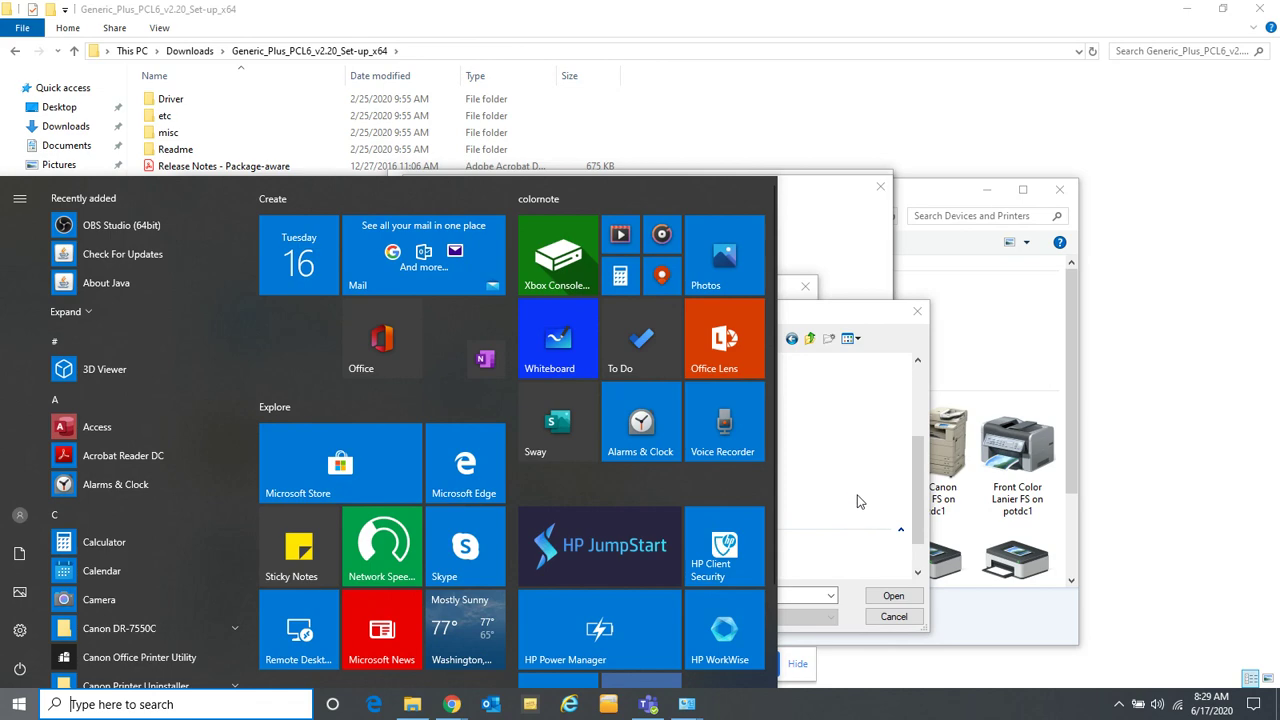
key("super")
double_click(661, 375)
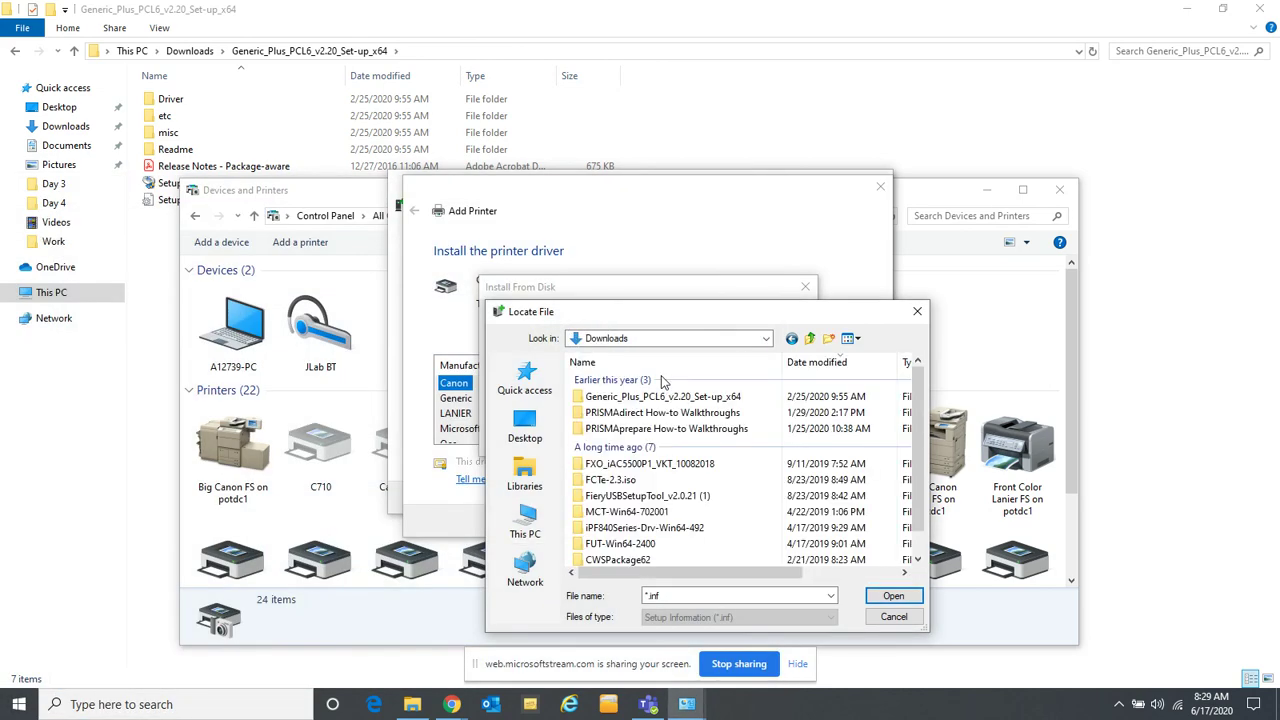
double_click(686, 396)
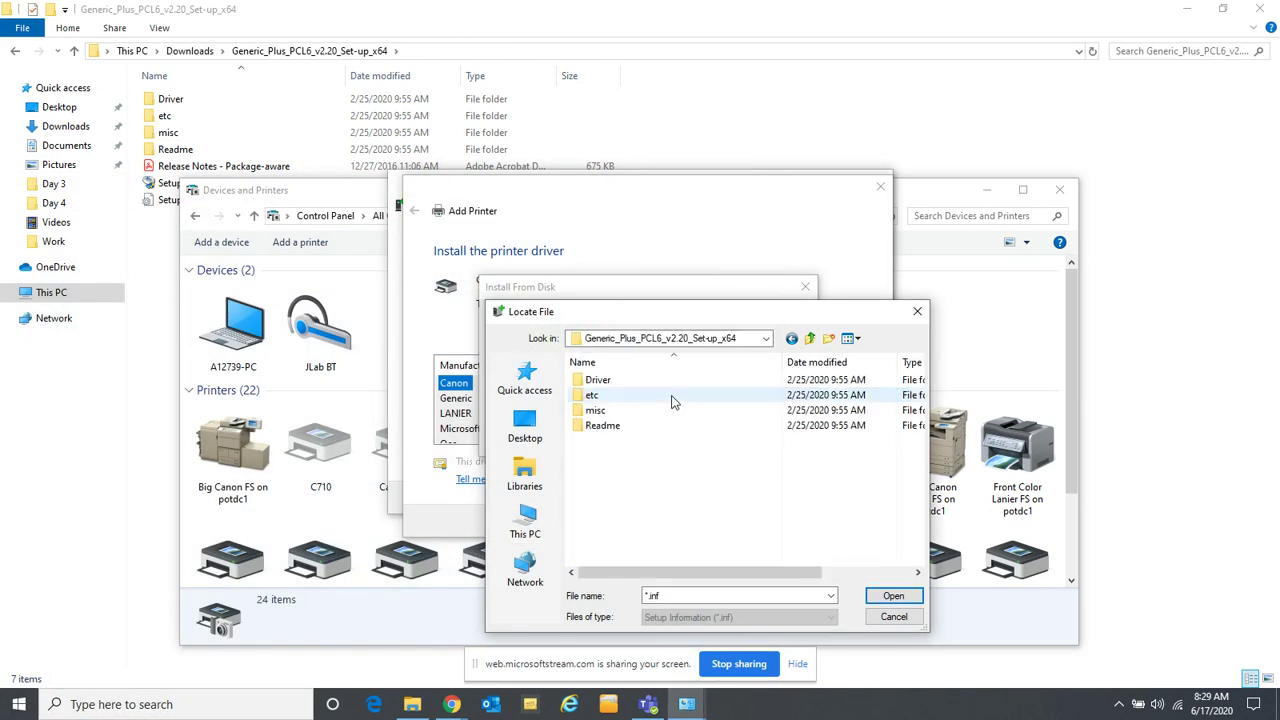
double_click(598, 381)
double_click(603, 388)
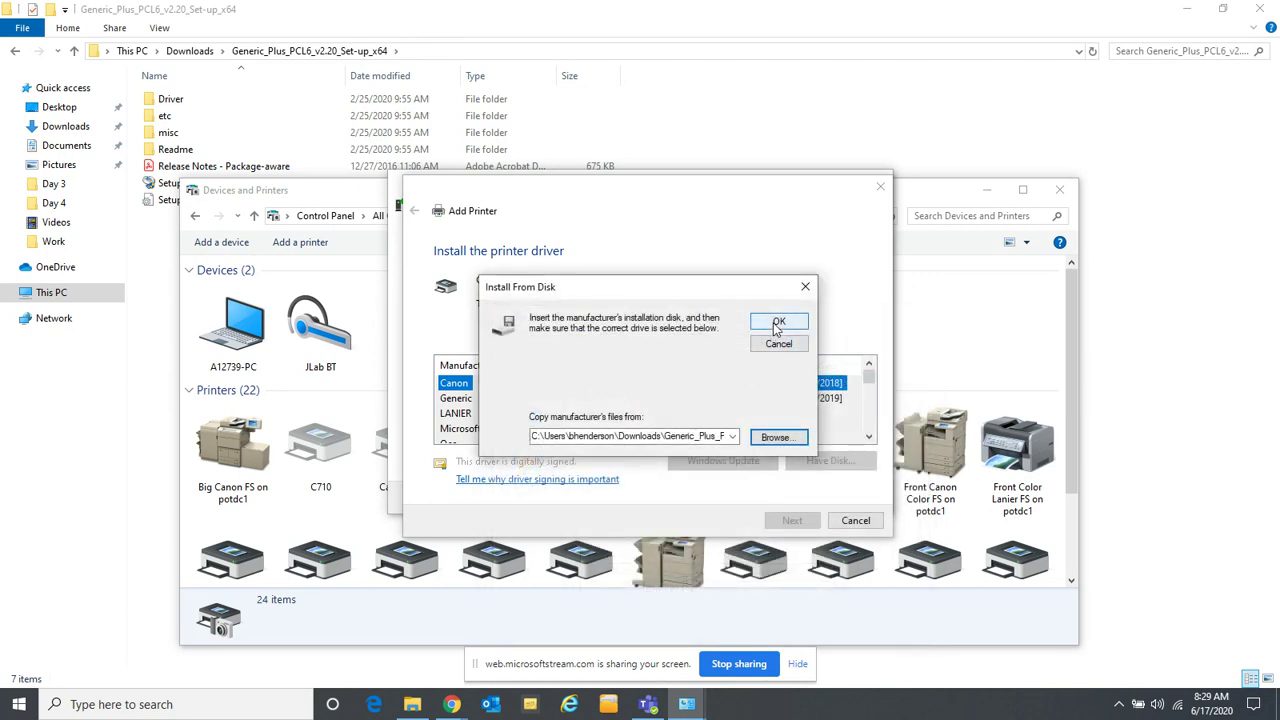
left_click(778, 323)
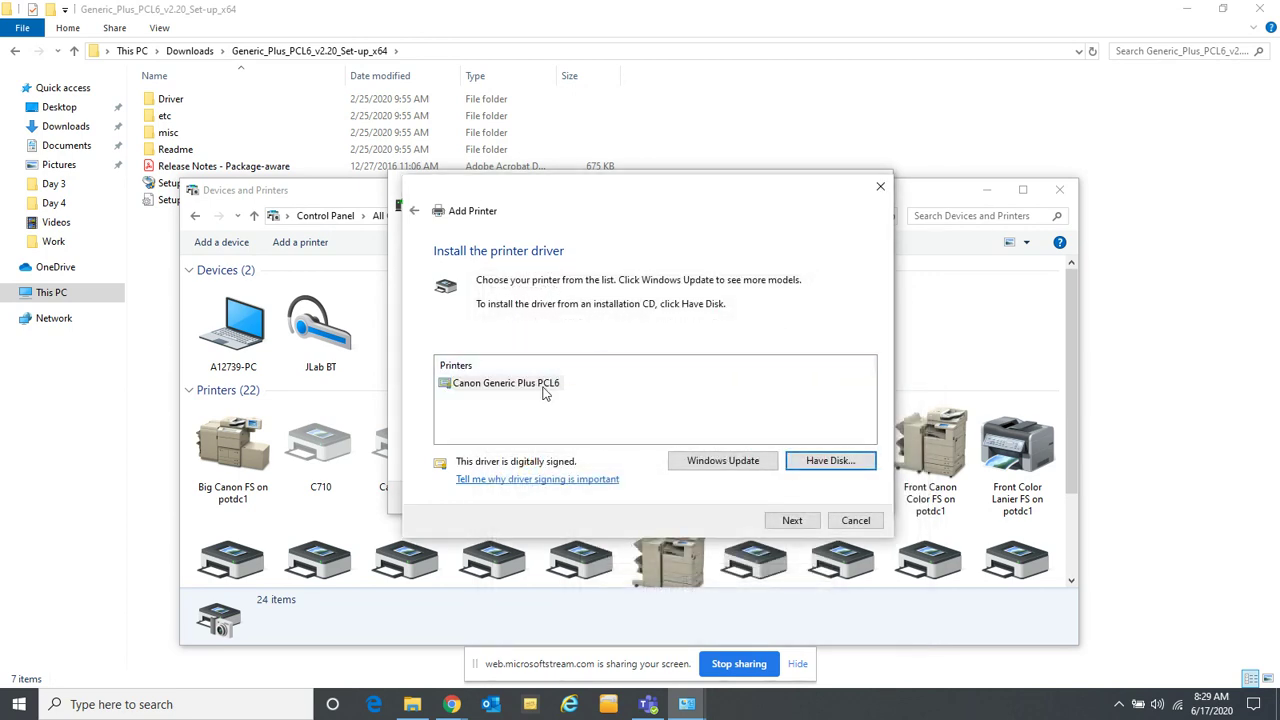
Step: Pick Canon Generic Plus PCL6, replace the current driver, and name the printer 'Service Printer'
double_click(541, 393)
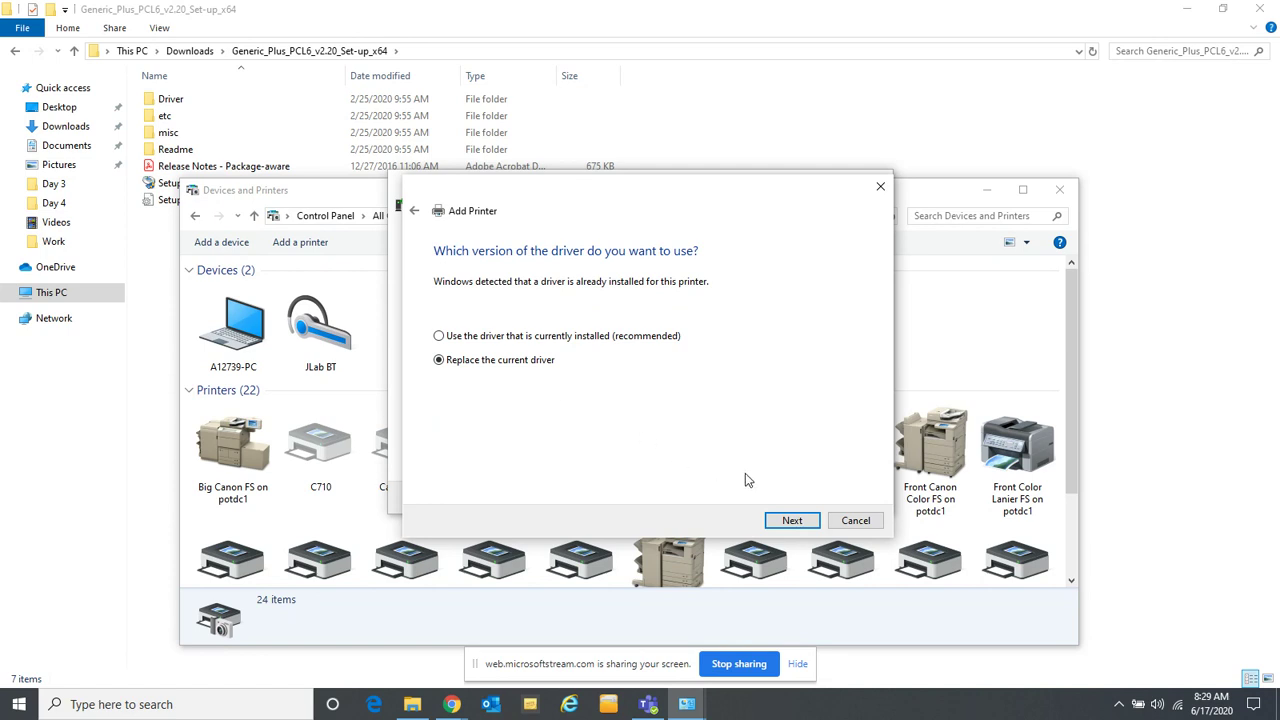
left_click(807, 526)
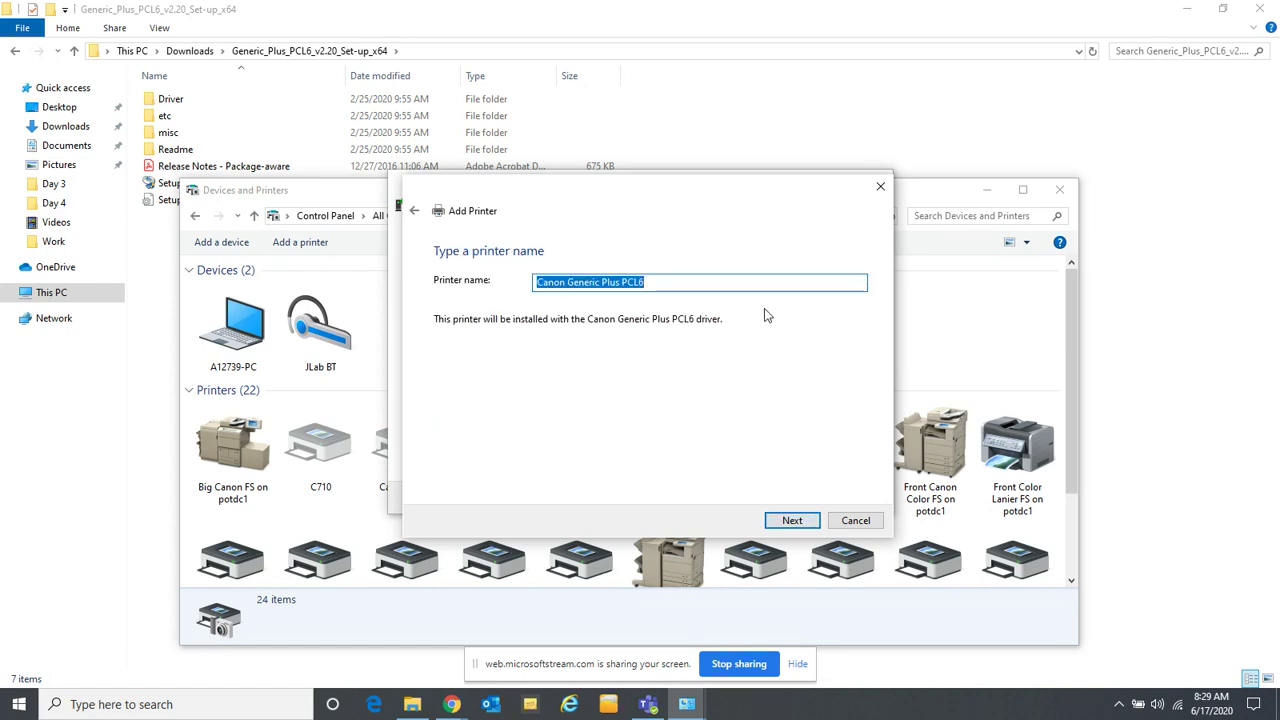
type("Service ")
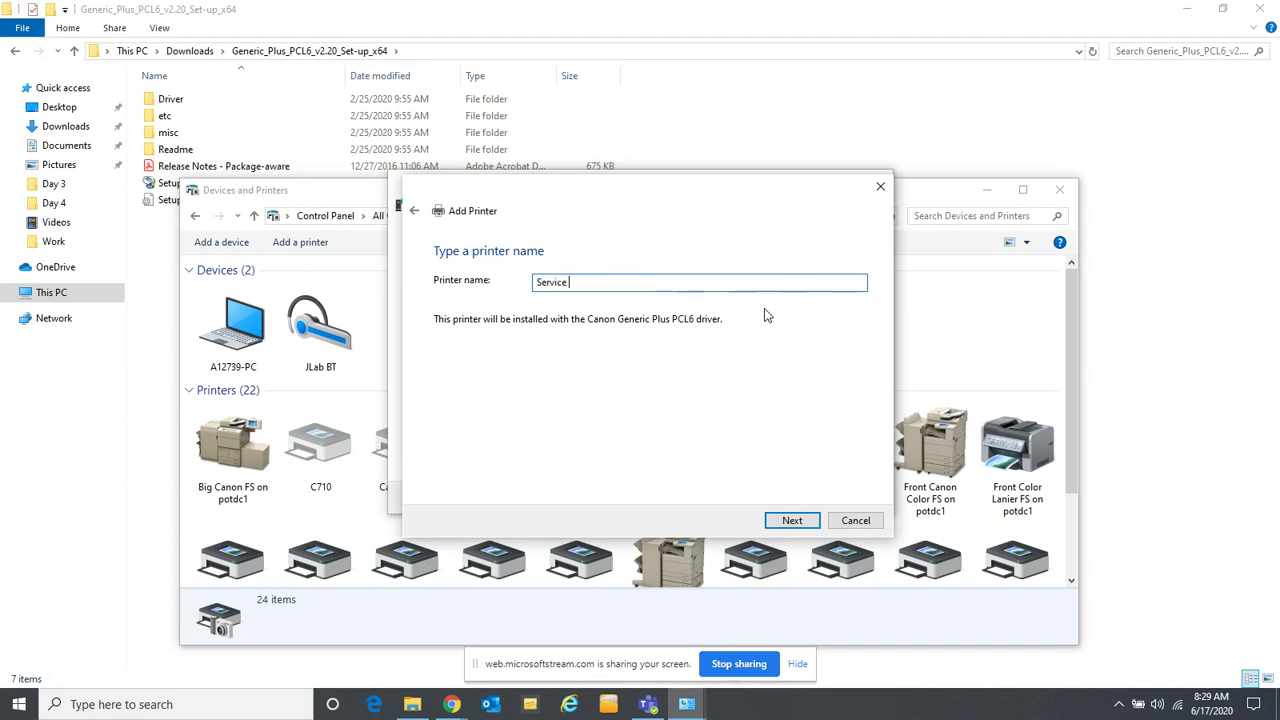
type("Printer")
left_click(789, 522)
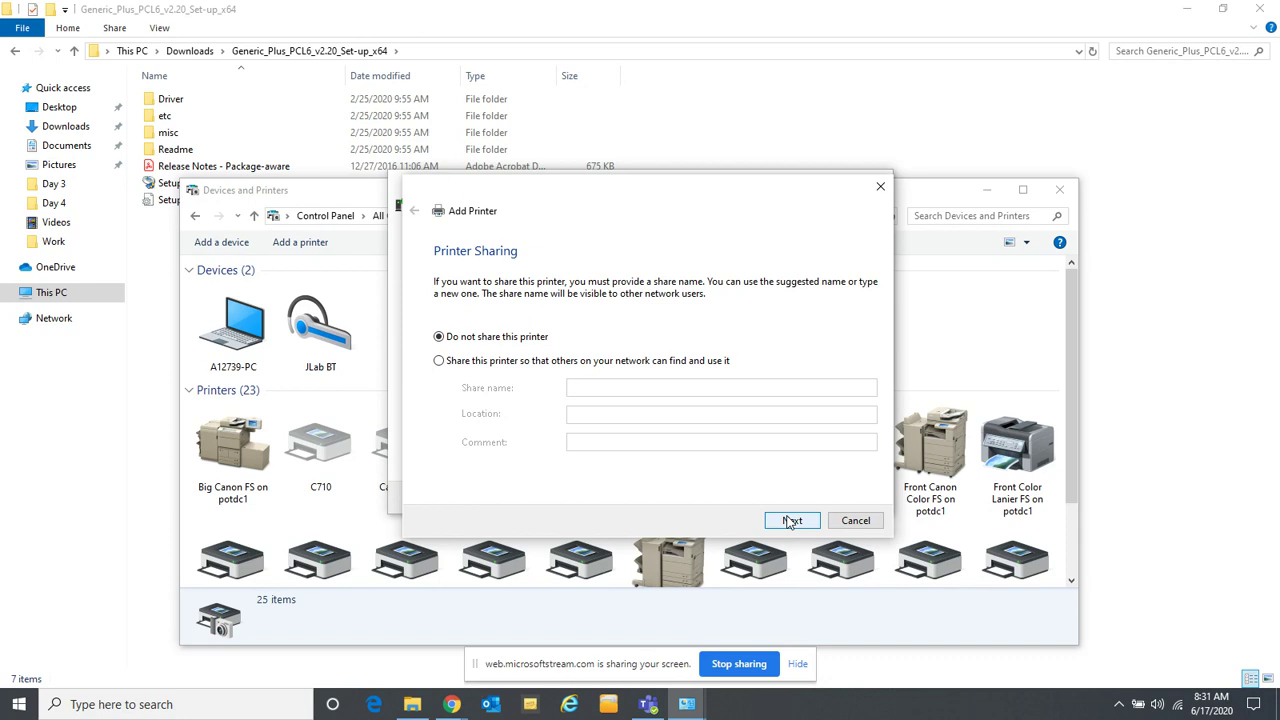
Step: Leave the printer unshared, finish the wizard, and locate Service Printer in Devices and Printers
left_click(790, 521)
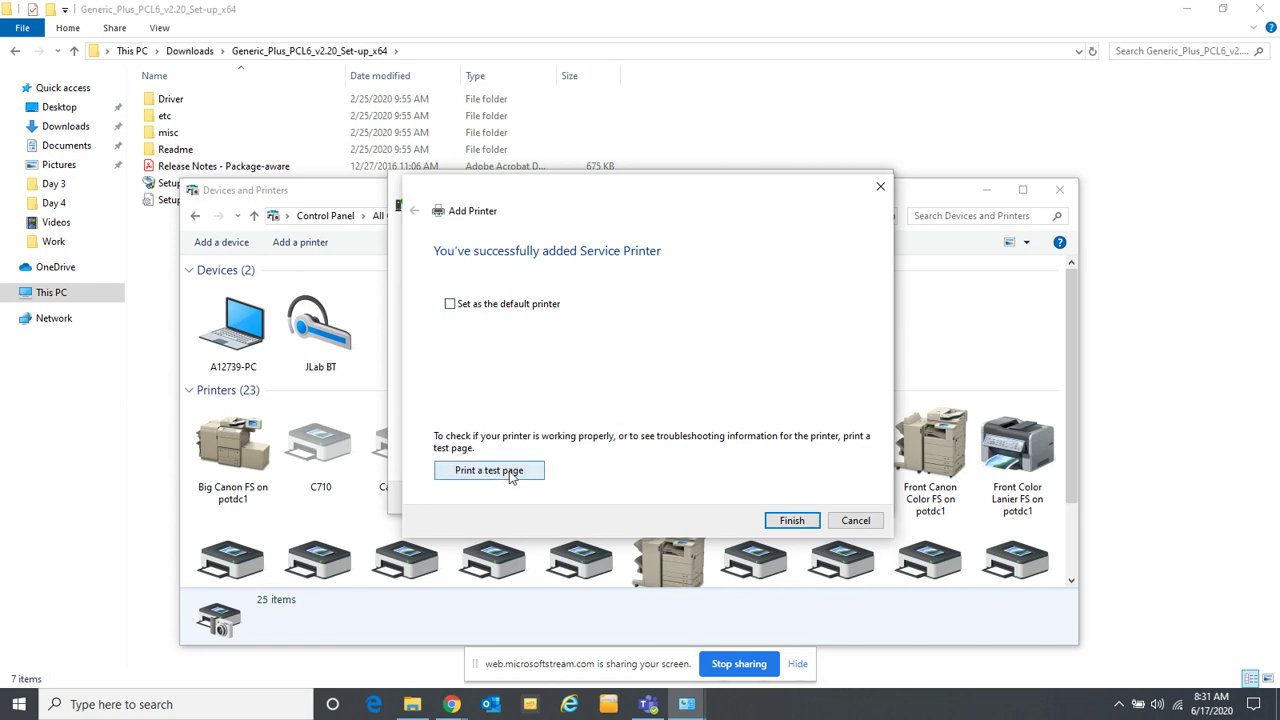
left_click(792, 522)
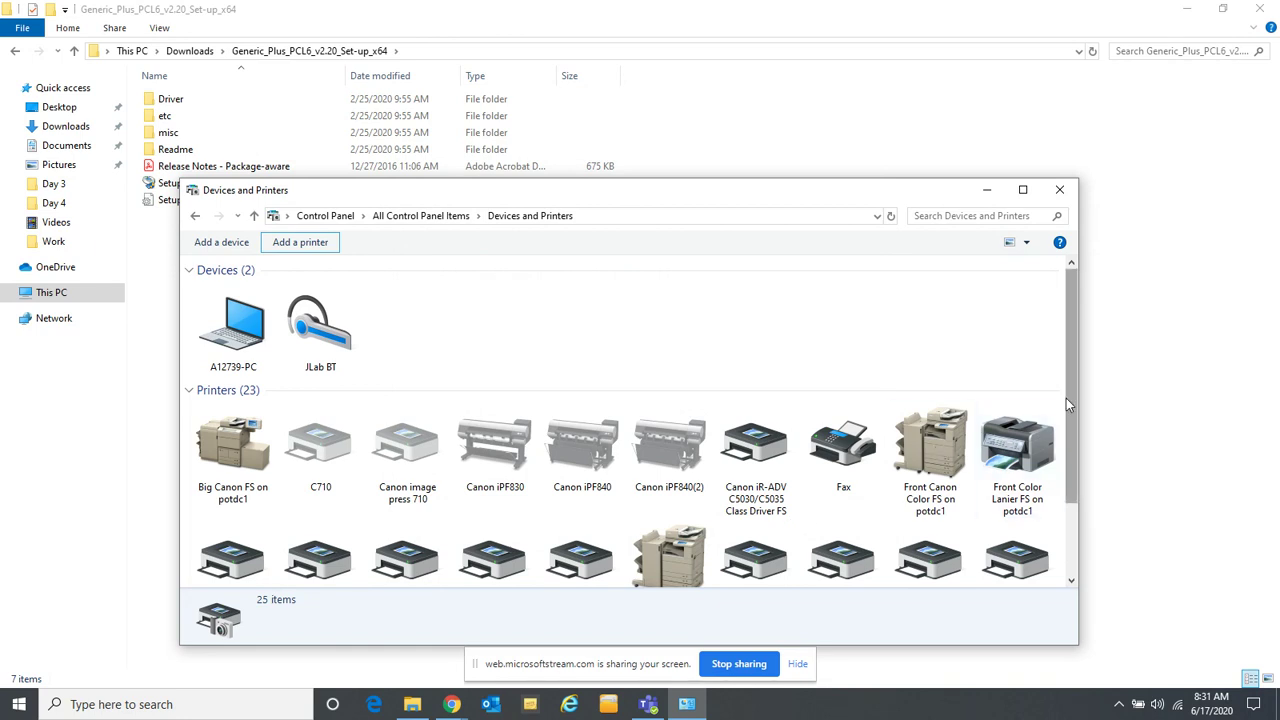
left_click_drag(1067, 378, 1100, 526)
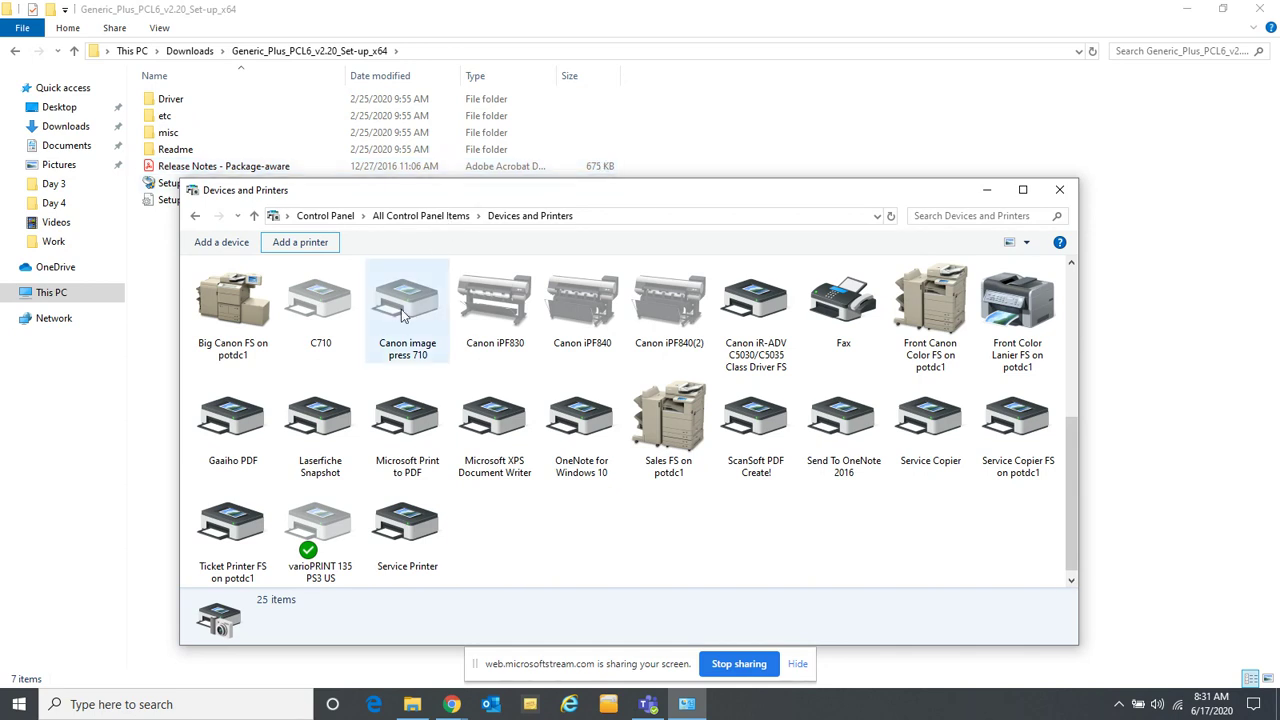
Step: Open Update & Security from Start menu Settings to view Windows Update
left_click(19, 704)
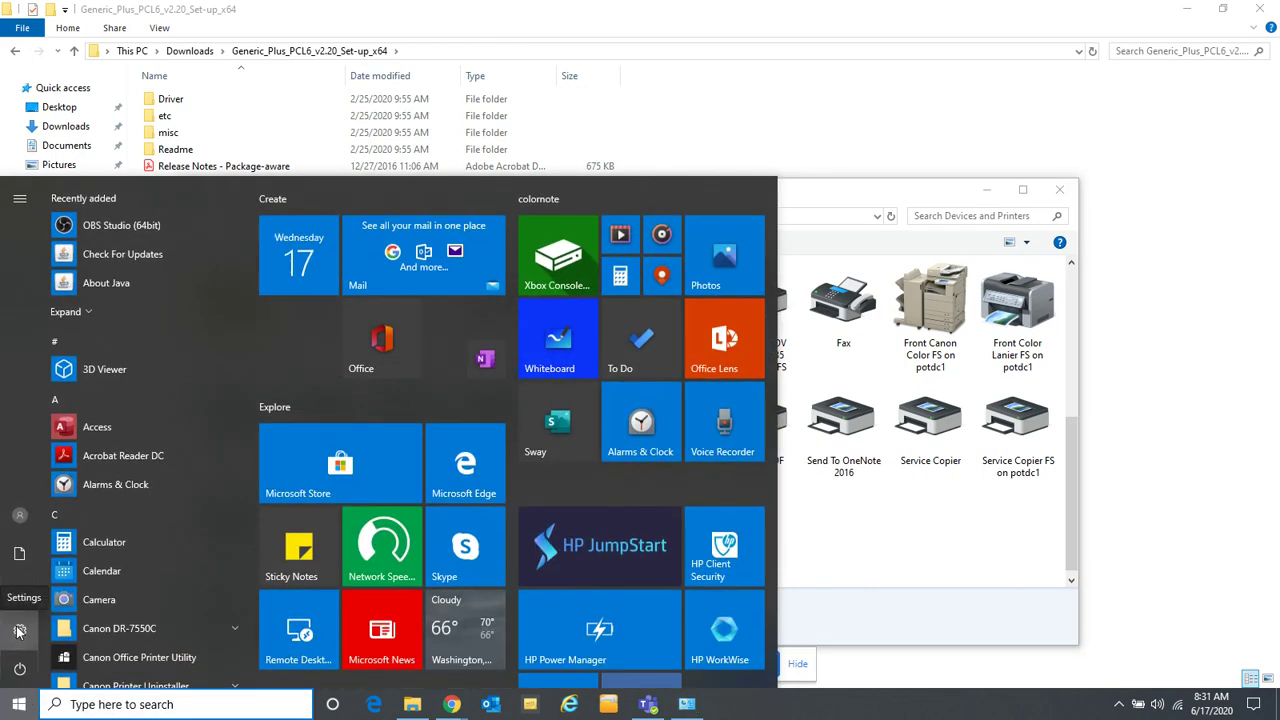
left_click(19, 630)
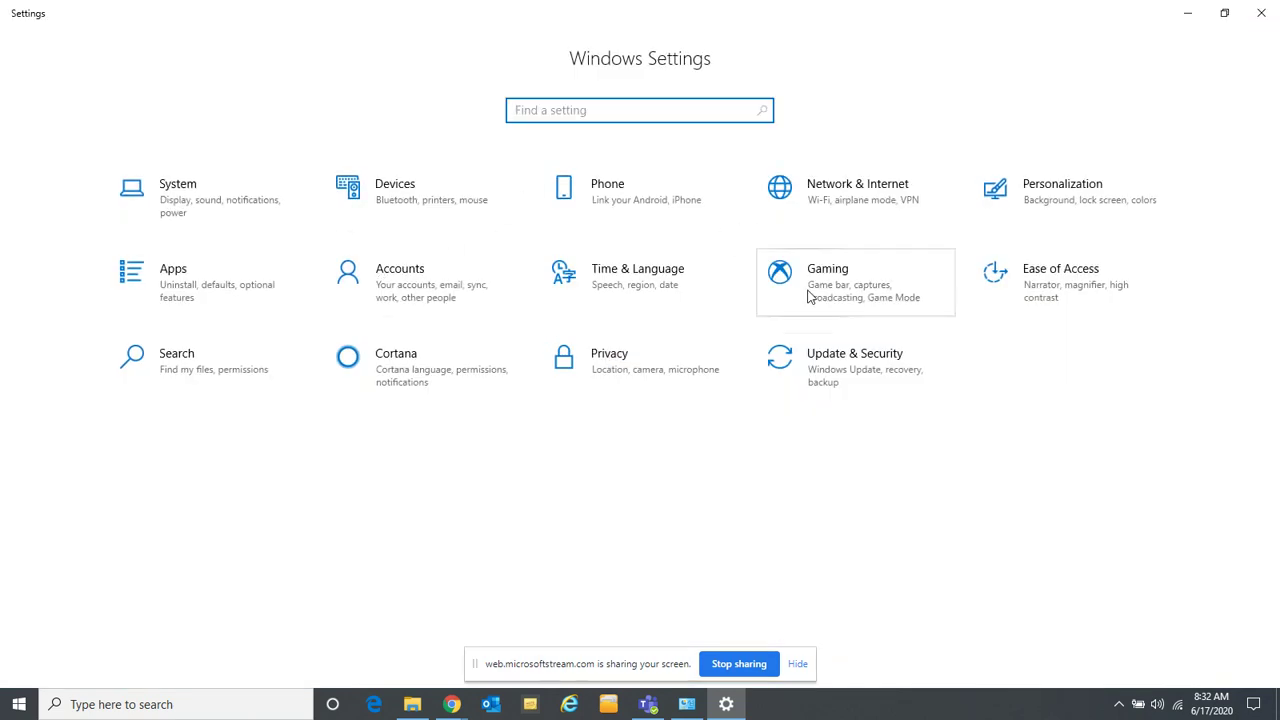
left_click(866, 374)
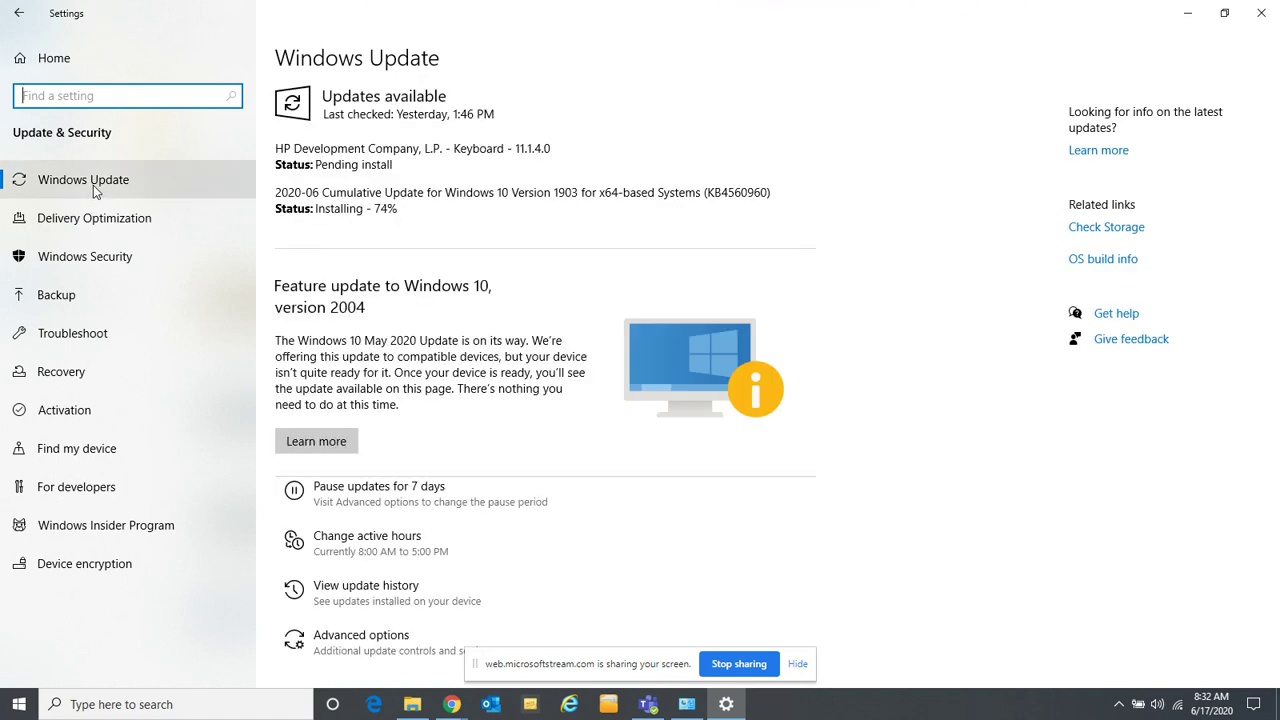
Step: Go from update history to the Installed Updates list and select the KB2565063 x64 update
left_click(338, 594)
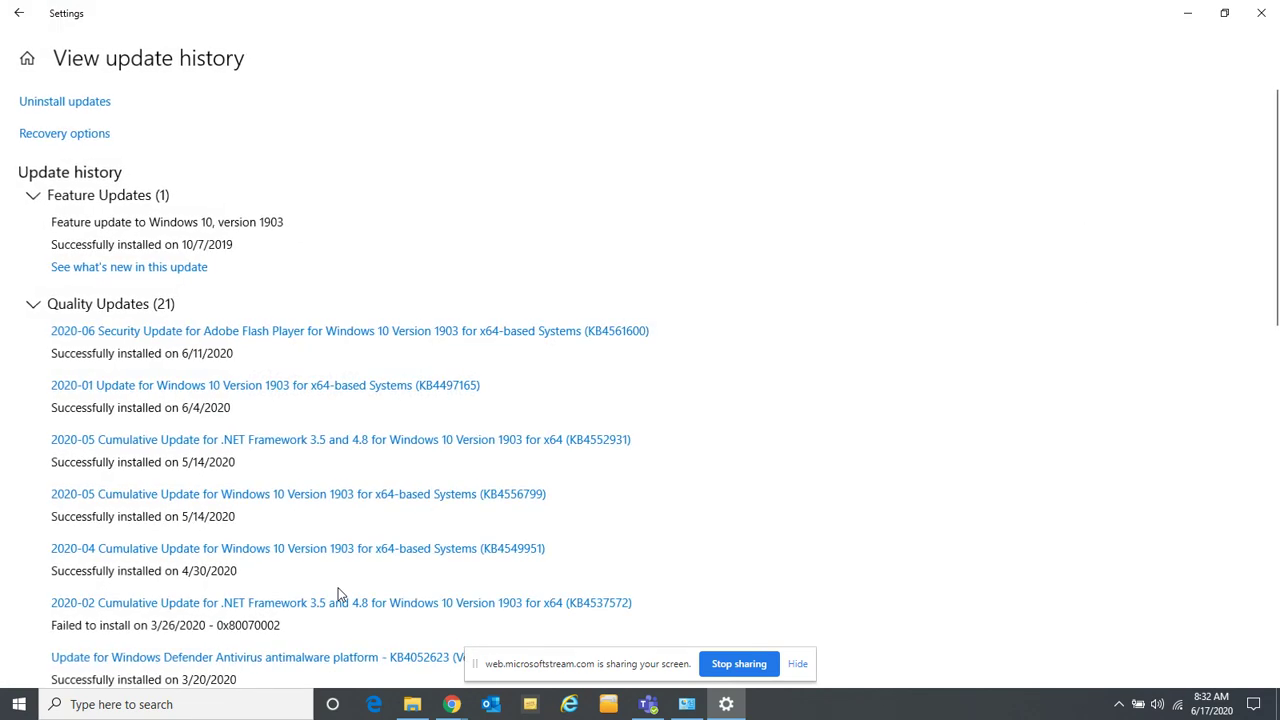
left_click(58, 104)
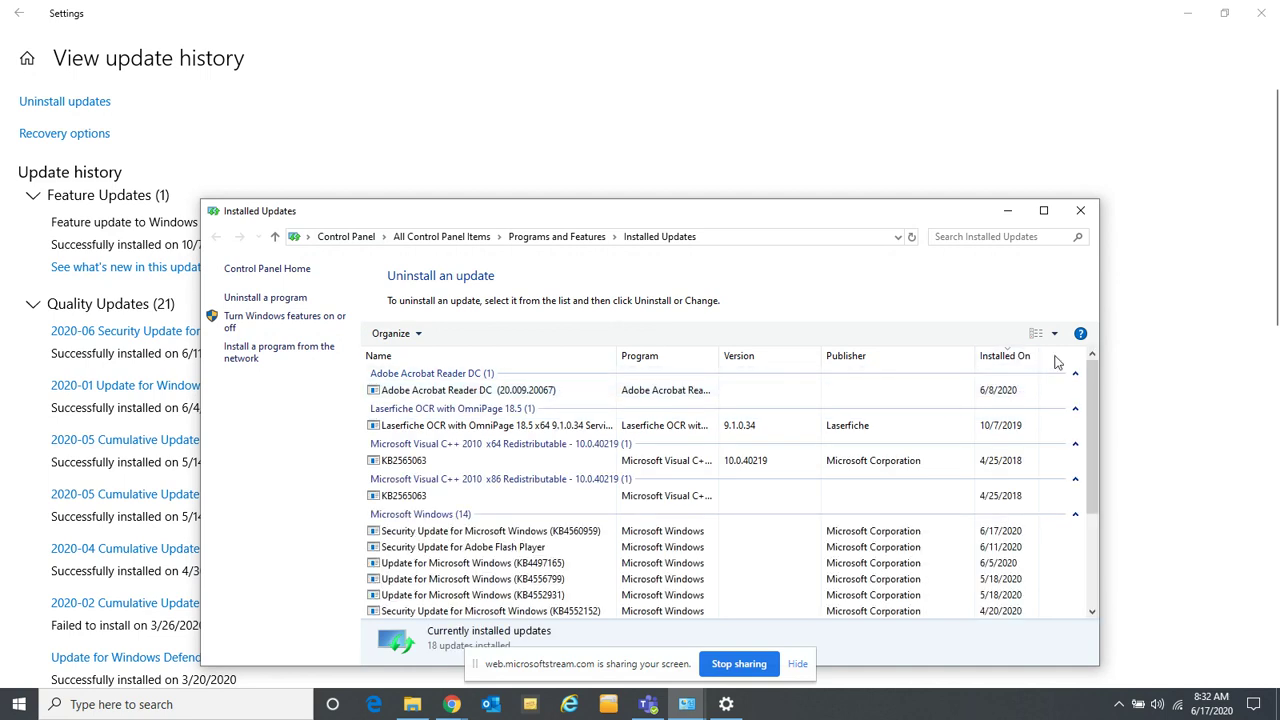
scroll(1094, 385, "down", 1)
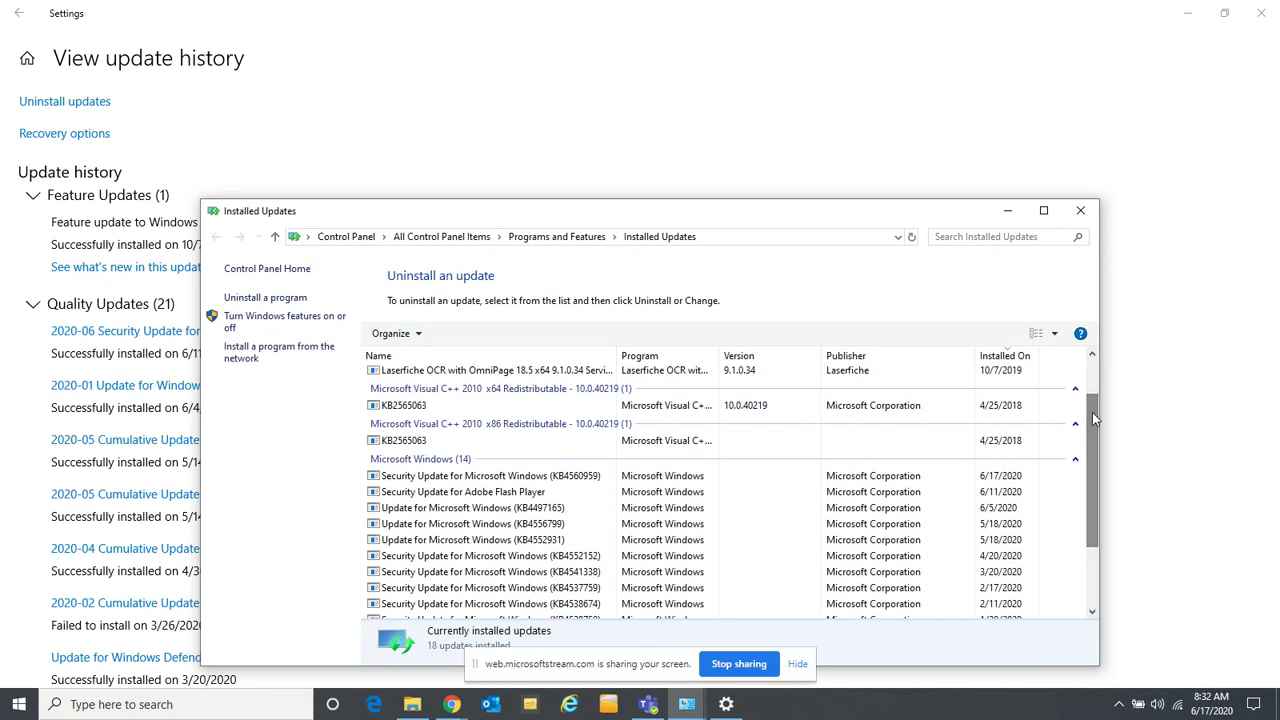
left_click(405, 408)
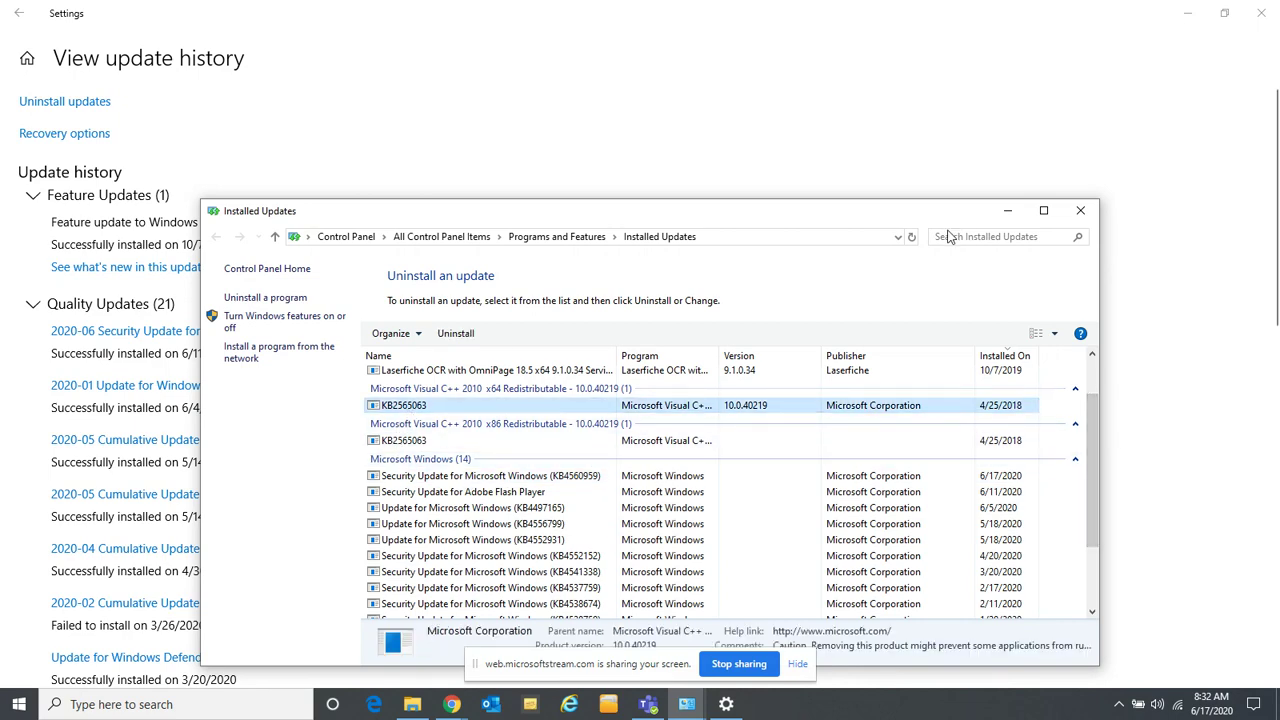
left_click_drag(938, 213, 936, 79)
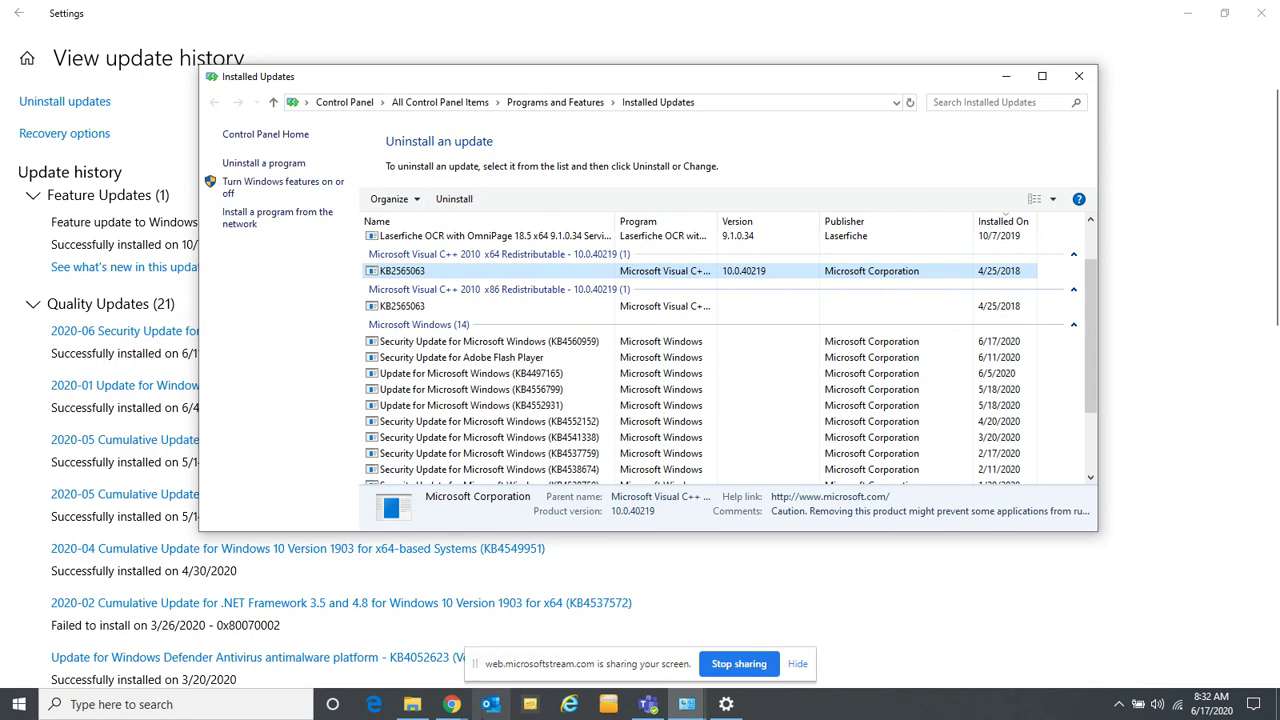
left_click(647, 706)
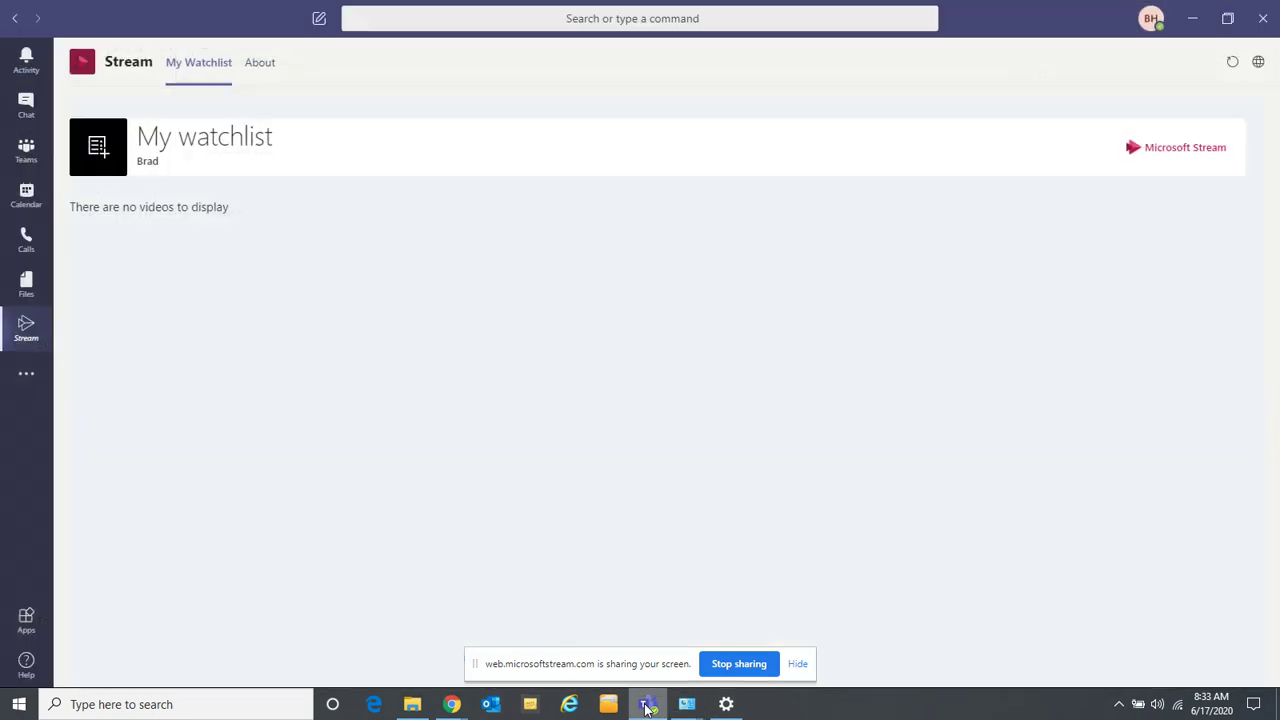
left_click(1197, 15)
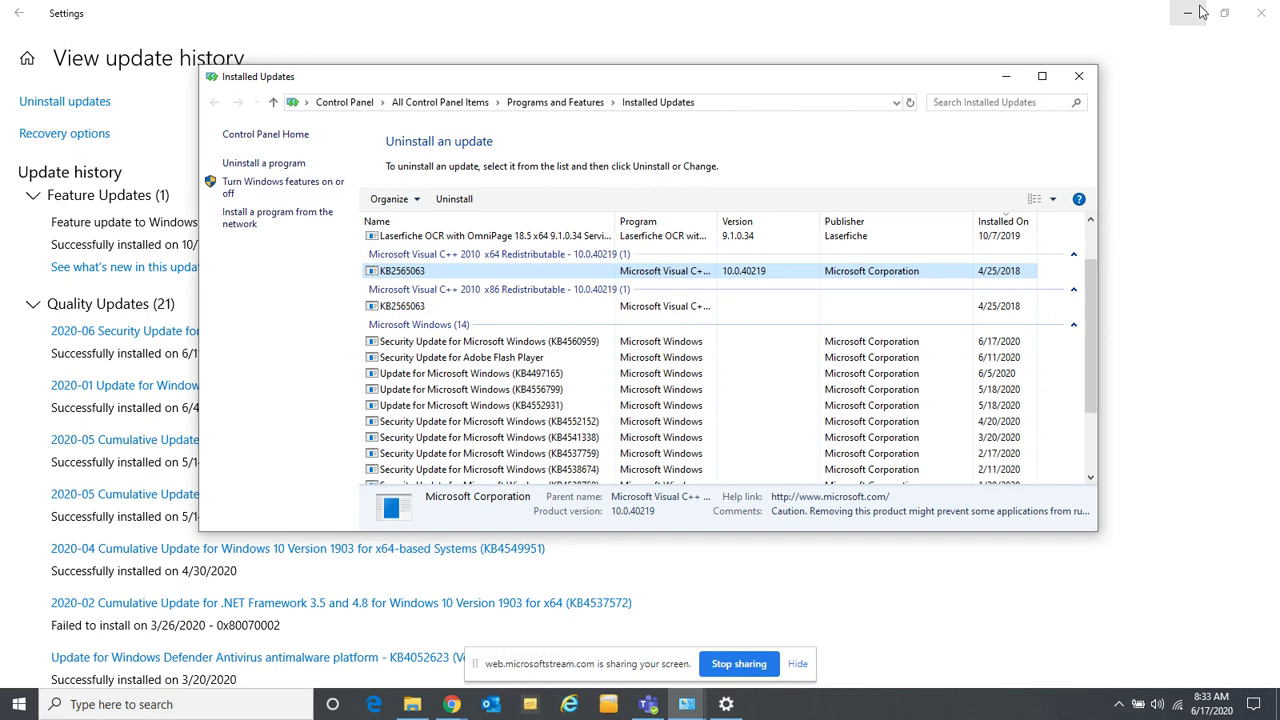
left_click(452, 704)
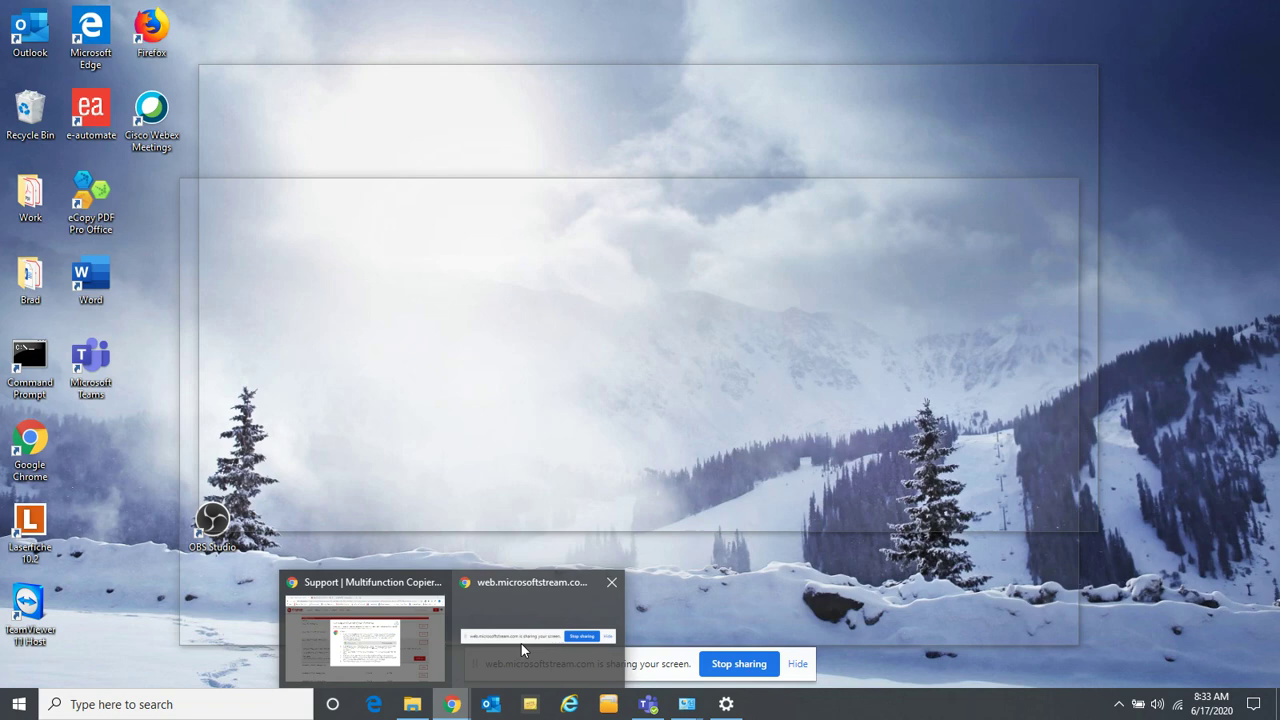
left_click(522, 644)
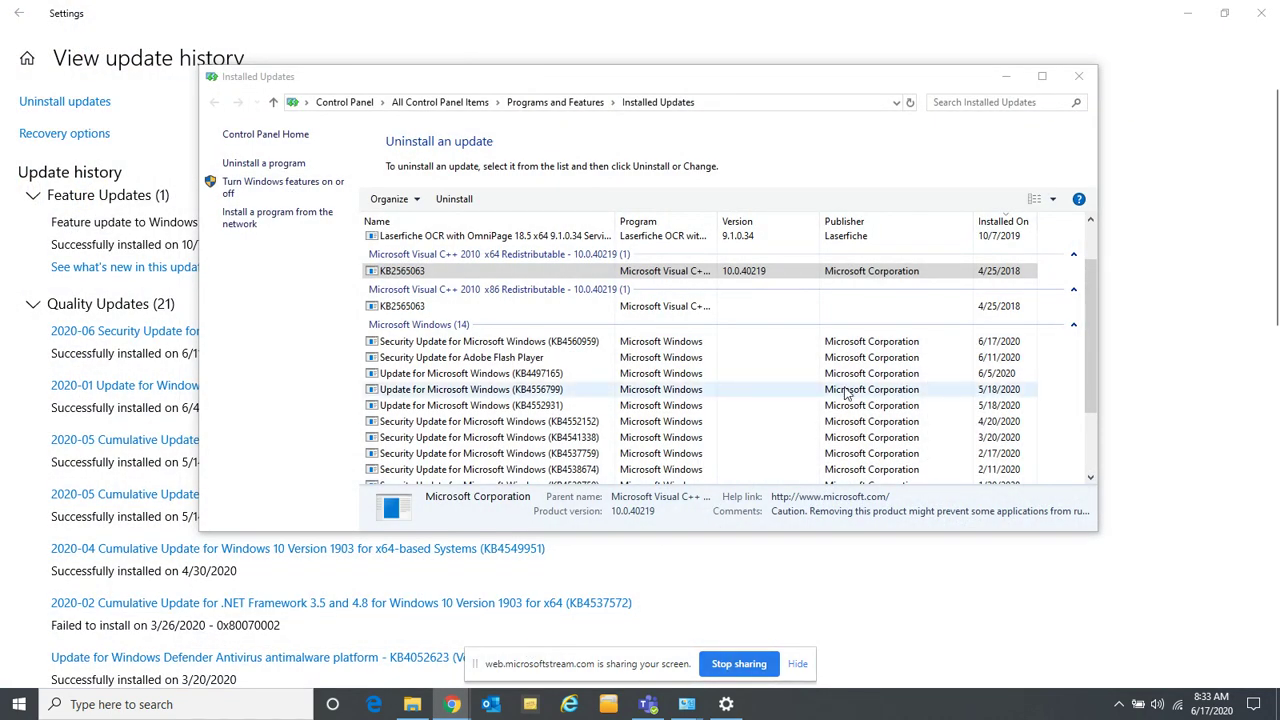